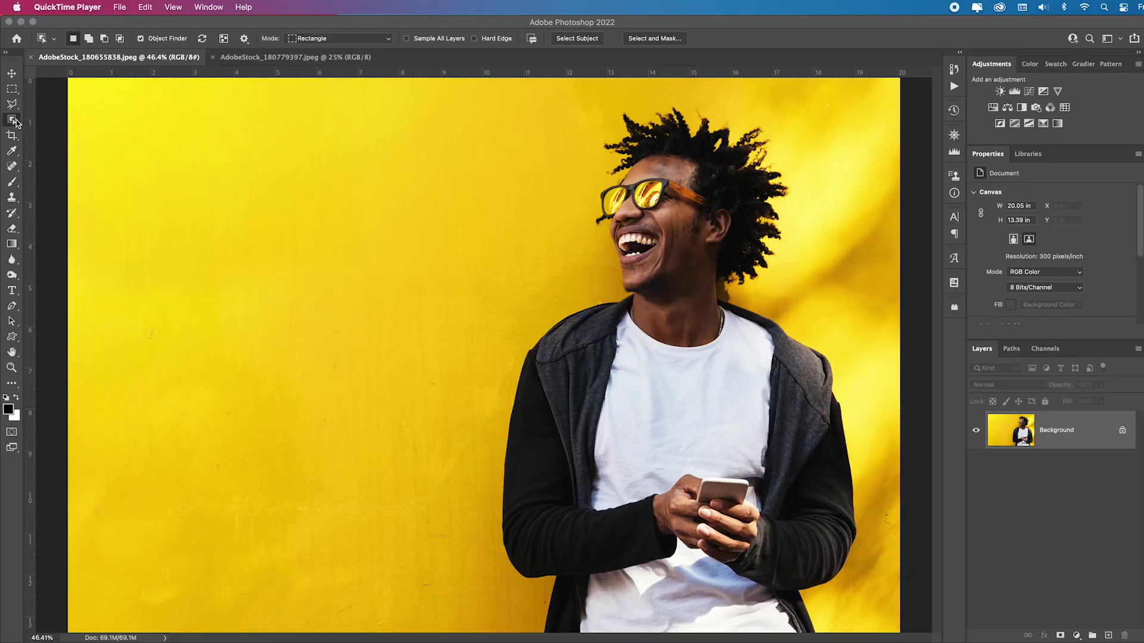
Box-select the laughing man, refine his hair edges, and output to a new layer with layer mask
{"action": "left_click", "coordinate": [13, 121]}
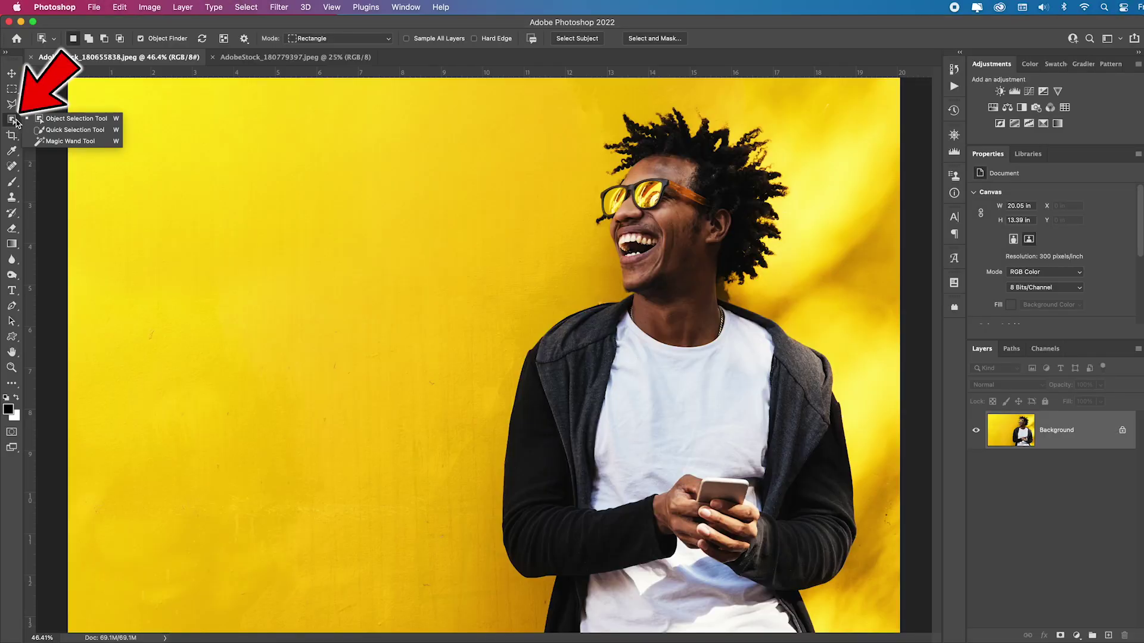
{"action": "mouse_move", "coordinate": [486, 92]}
{"action": "left_mouse_down"}
{"action": "mouse_move", "coordinate": [599, 334]}
{"action": "mouse_move", "coordinate": [726, 543]}
{"action": "mouse_move", "coordinate": [864, 637]}
{"action": "mouse_move", "coordinate": [862, 613]}
{"action": "left_mouse_up"}
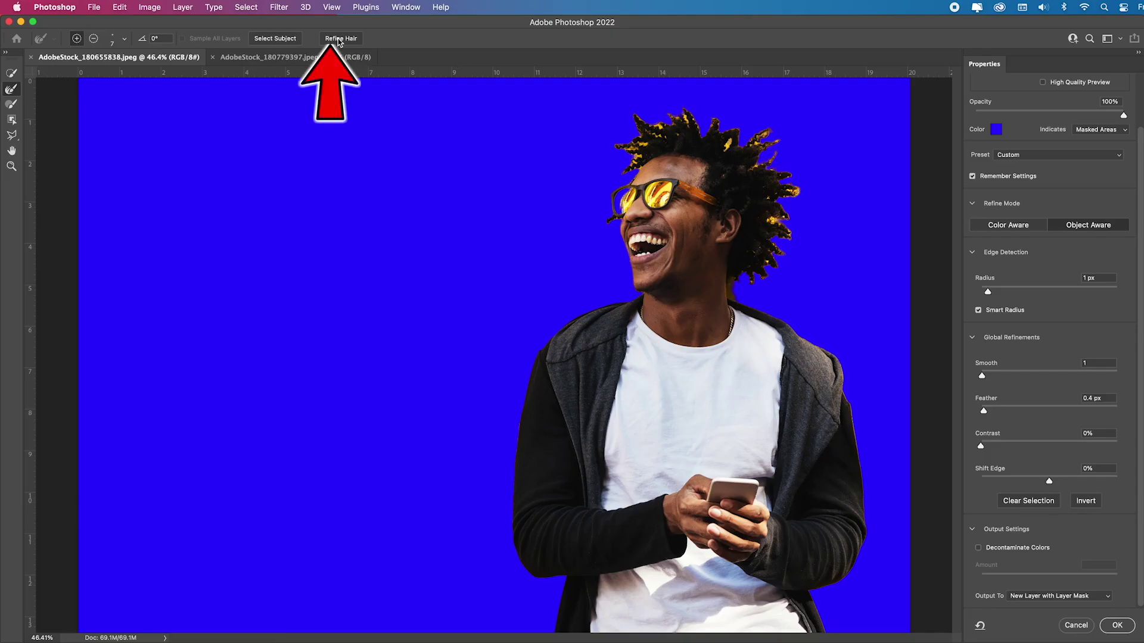
{"action": "left_click", "coordinate": [339, 39]}
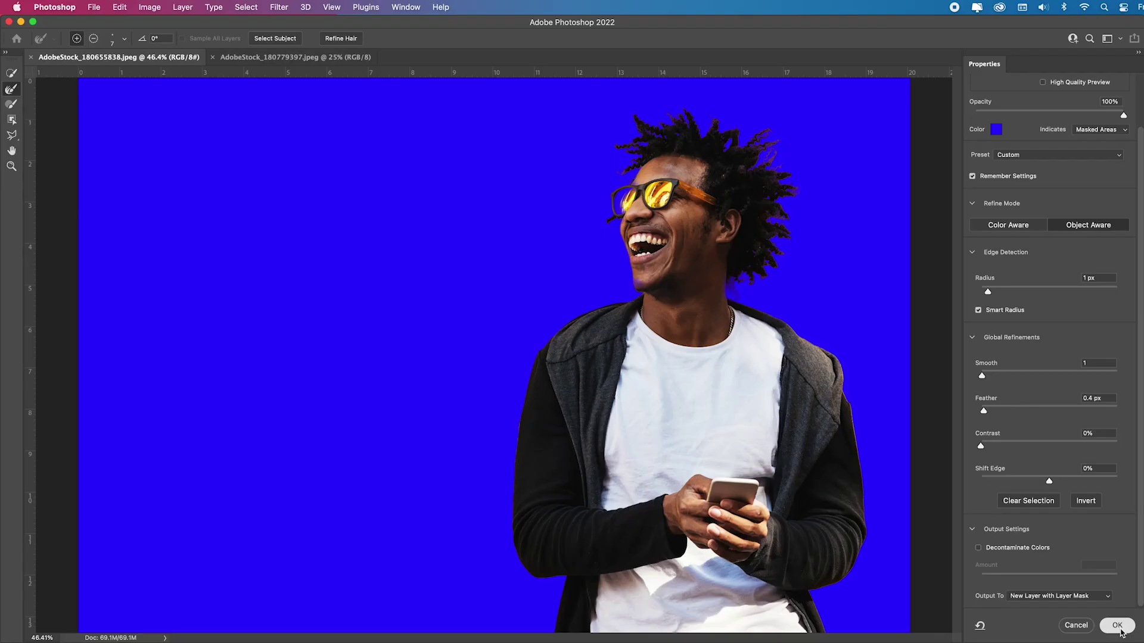
{"action": "left_click", "coordinate": [1000, 590]}
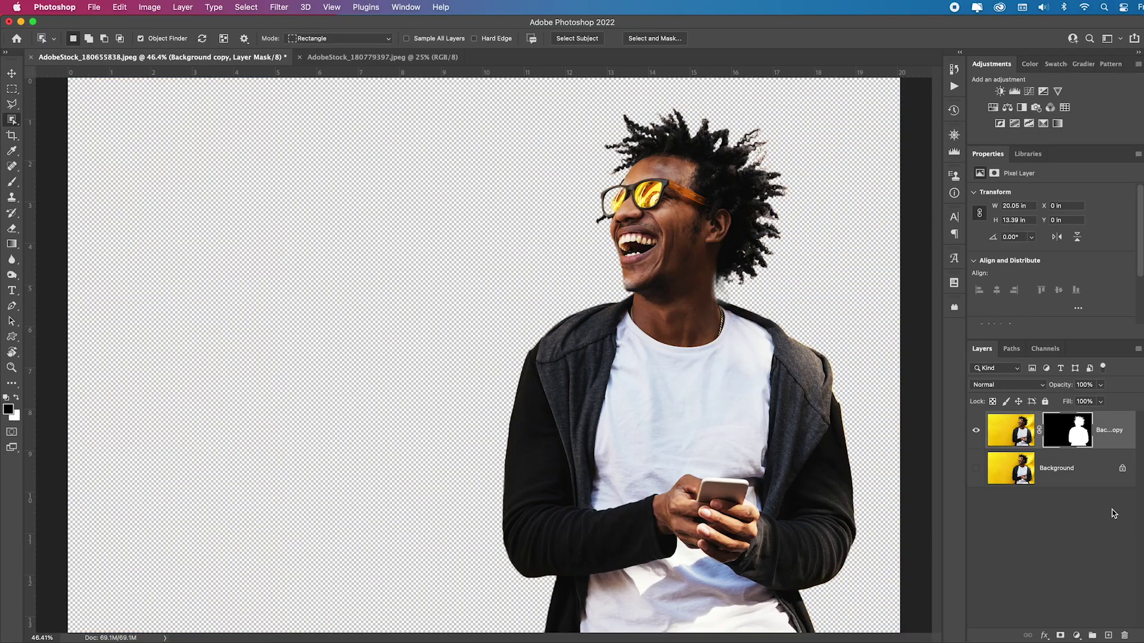
Show the Background and add a Hue/Saturation layer above it with Hue at -18
{"action": "left_click", "coordinate": [976, 470]}
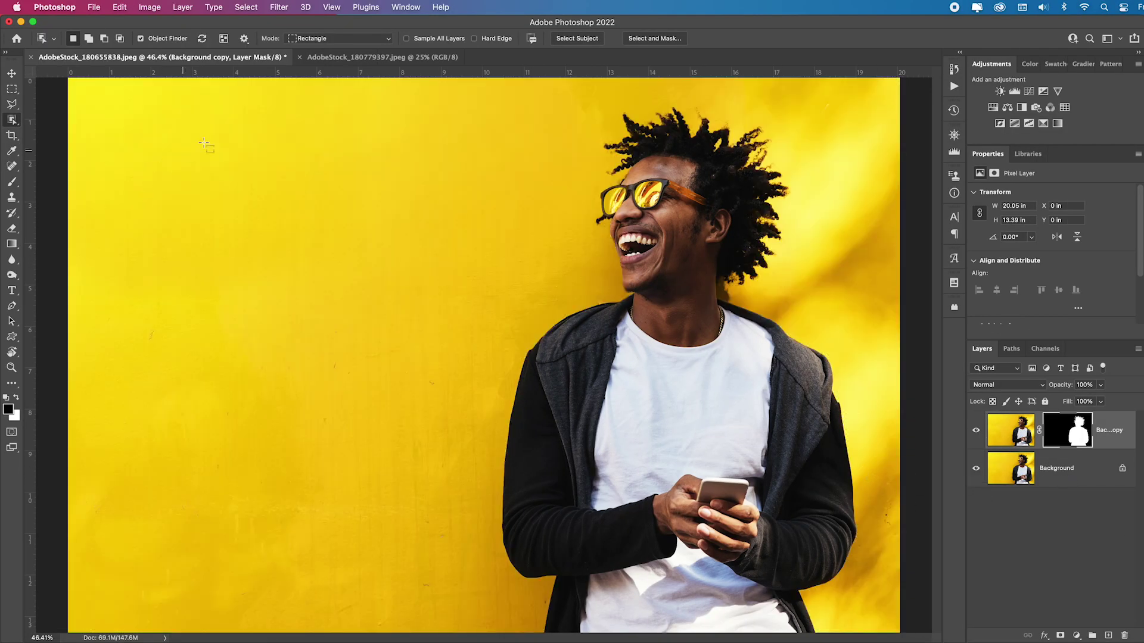
{"action": "left_click", "coordinate": [1065, 470]}
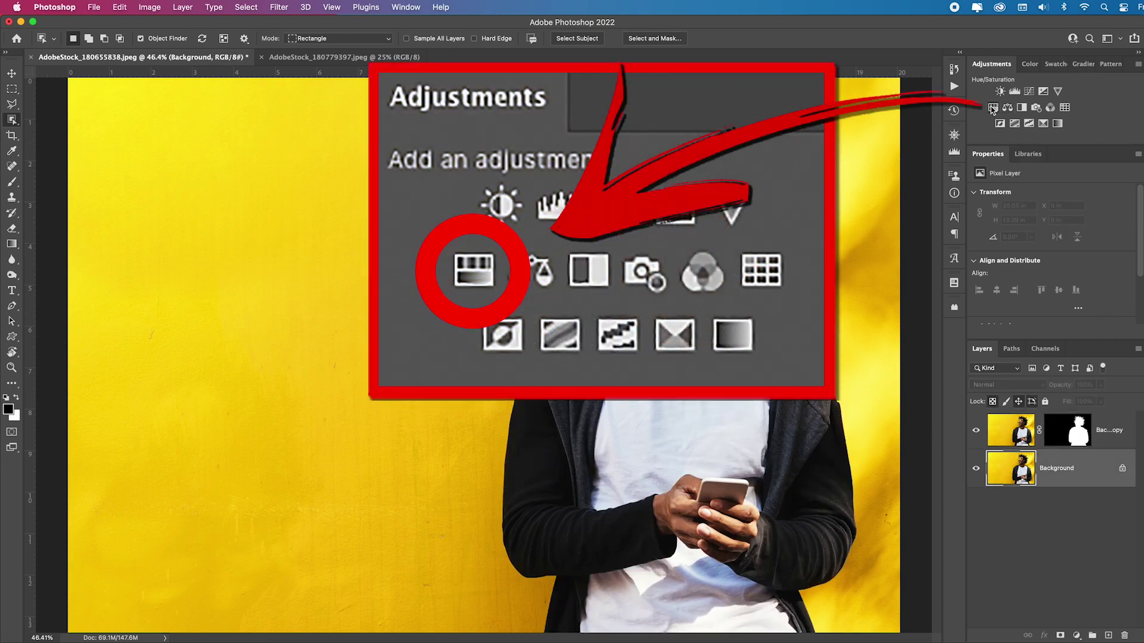
{"action": "left_click", "coordinate": [993, 108]}
{"action": "mouse_move", "coordinate": [1028, 236]}
{"action": "left_mouse_down"}
{"action": "mouse_move", "coordinate": [1004, 237]}
{"action": "mouse_move", "coordinate": [1049, 239]}
{"action": "mouse_move", "coordinate": [1038, 240]}
{"action": "left_mouse_up"}
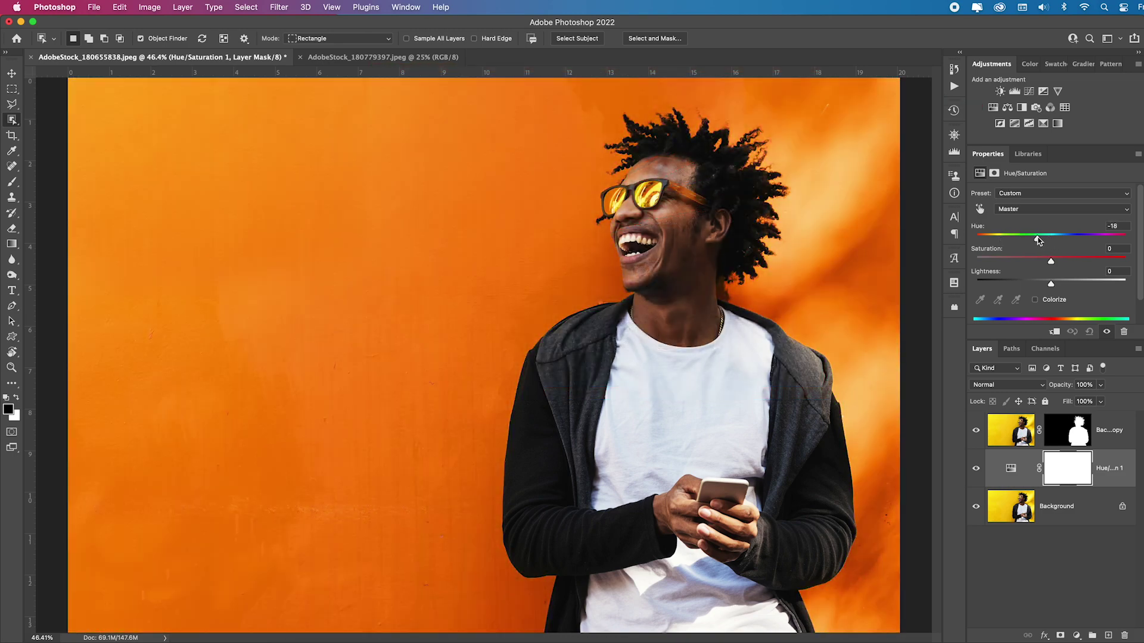
Copy the koi painting layer into the portrait and place it below Hue/Saturation
{"action": "left_click", "coordinate": [409, 57]}
{"action": "left_click_drag", "start_coordinate": [1037, 423], "coordinate": [508, 402]}
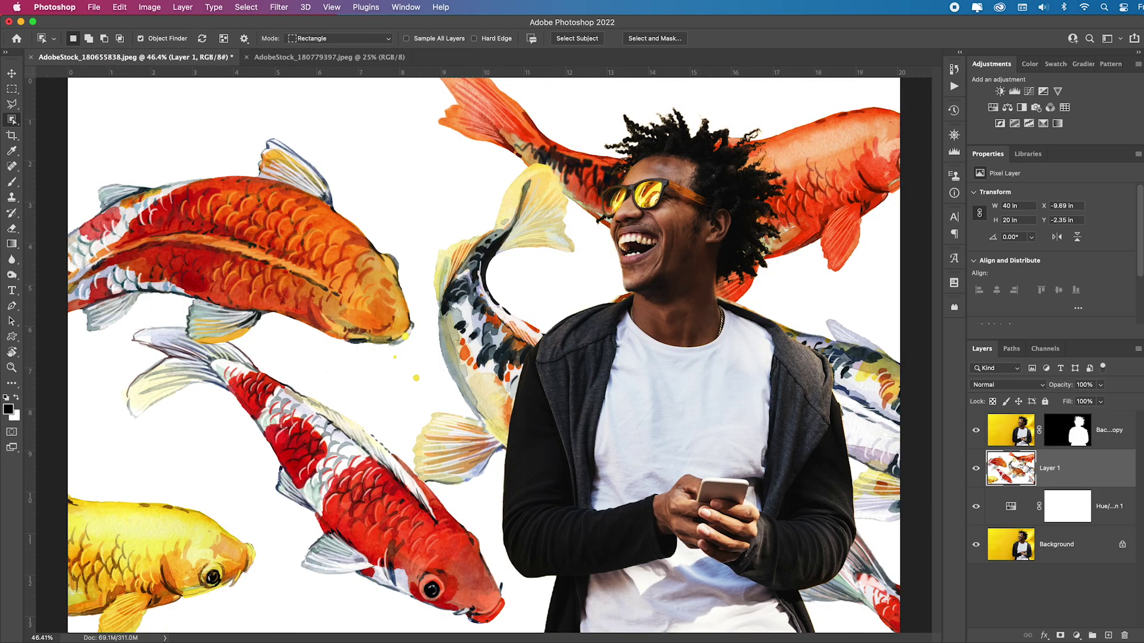
{"action": "left_click_drag", "start_coordinate": [1090, 474], "coordinate": [1090, 521]}
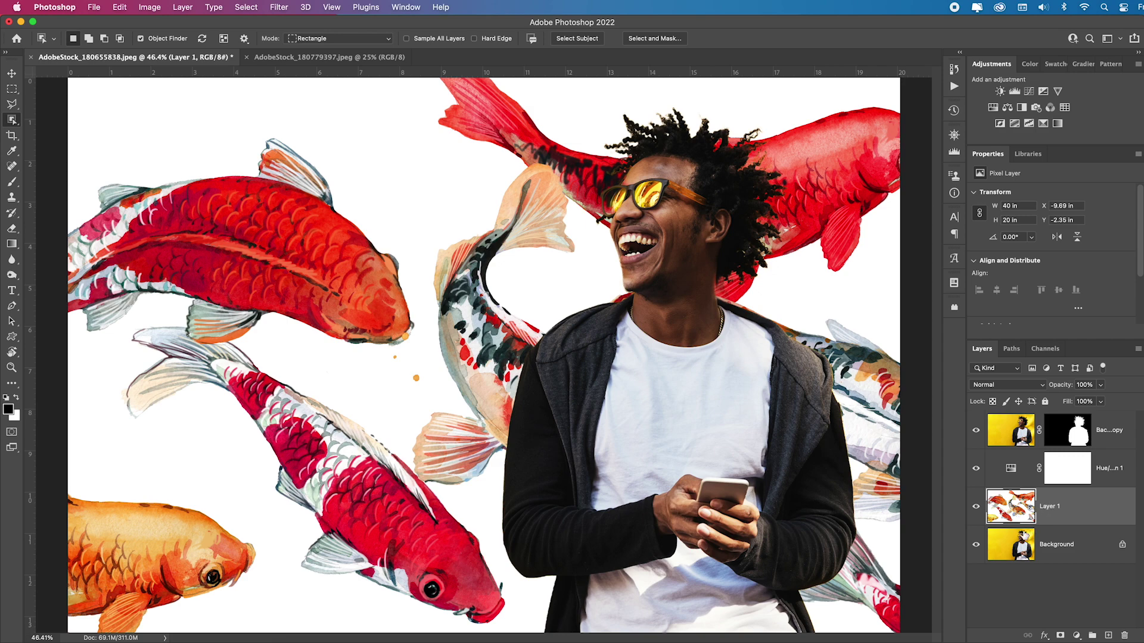
Set the koi layer to Overlay blend mode at 38% opacity
{"action": "left_click", "coordinate": [1007, 386]}
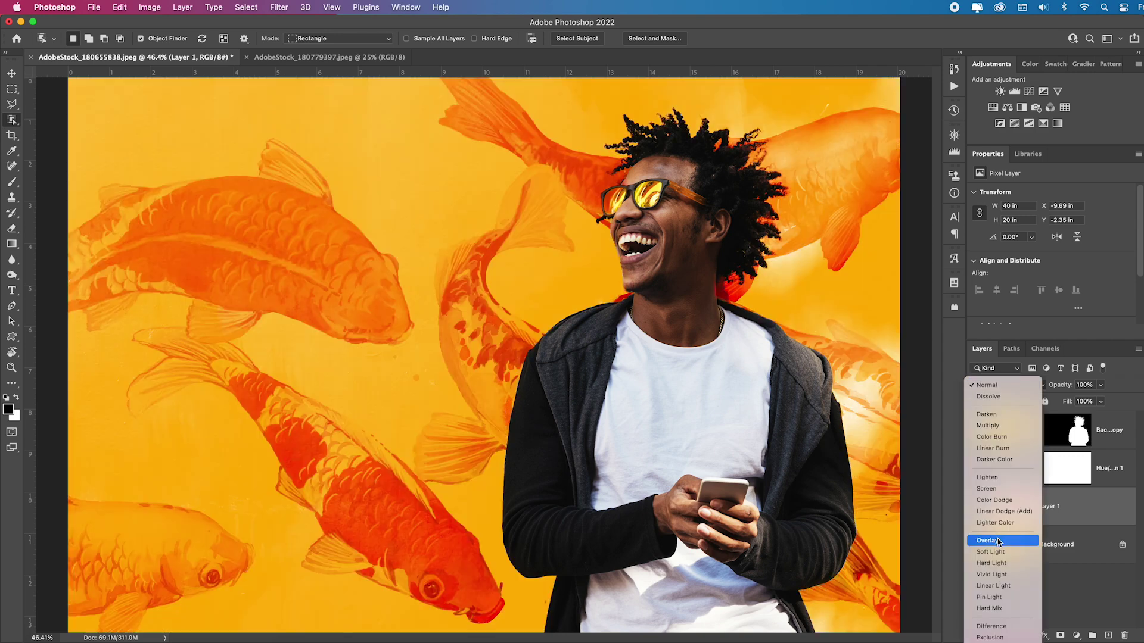
{"action": "left_click", "coordinate": [994, 541]}
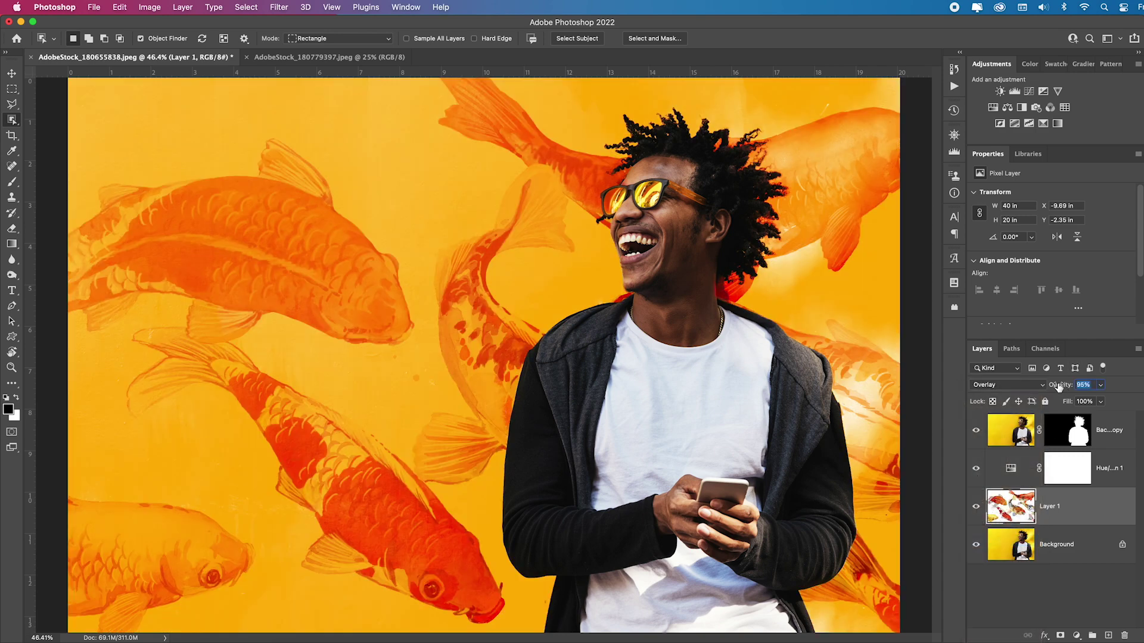
{"action": "left_click_drag", "start_coordinate": [1062, 385], "coordinate": [931, 375]}
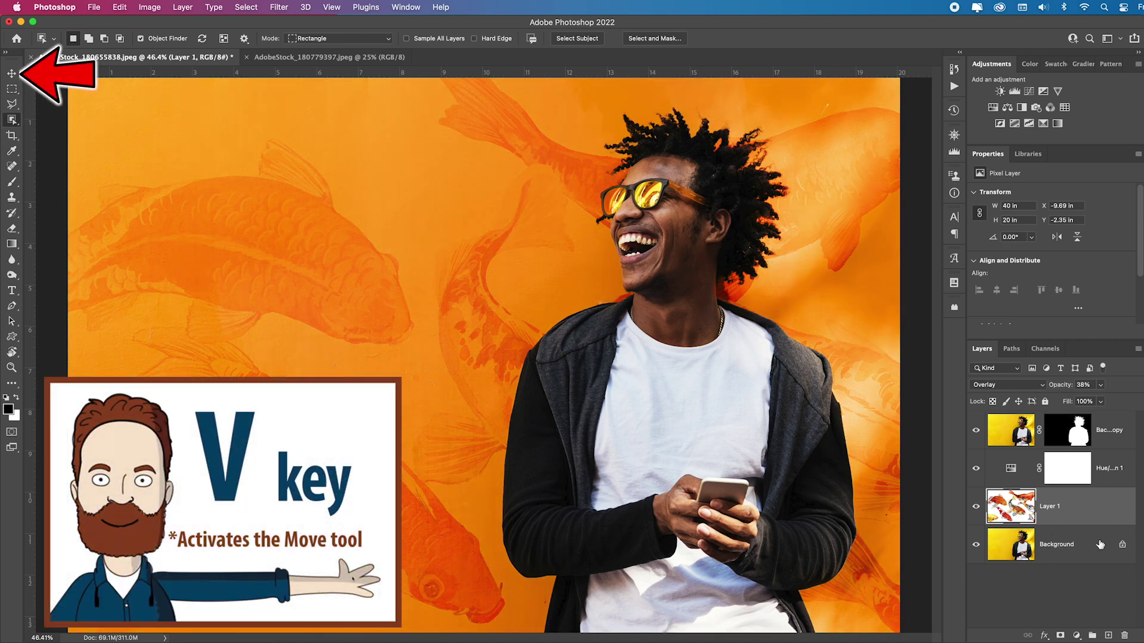
Mask the sunglasses lenses on the cut-out with a 90-pixel black brush
{"action": "left_click", "coordinate": [12, 76]}
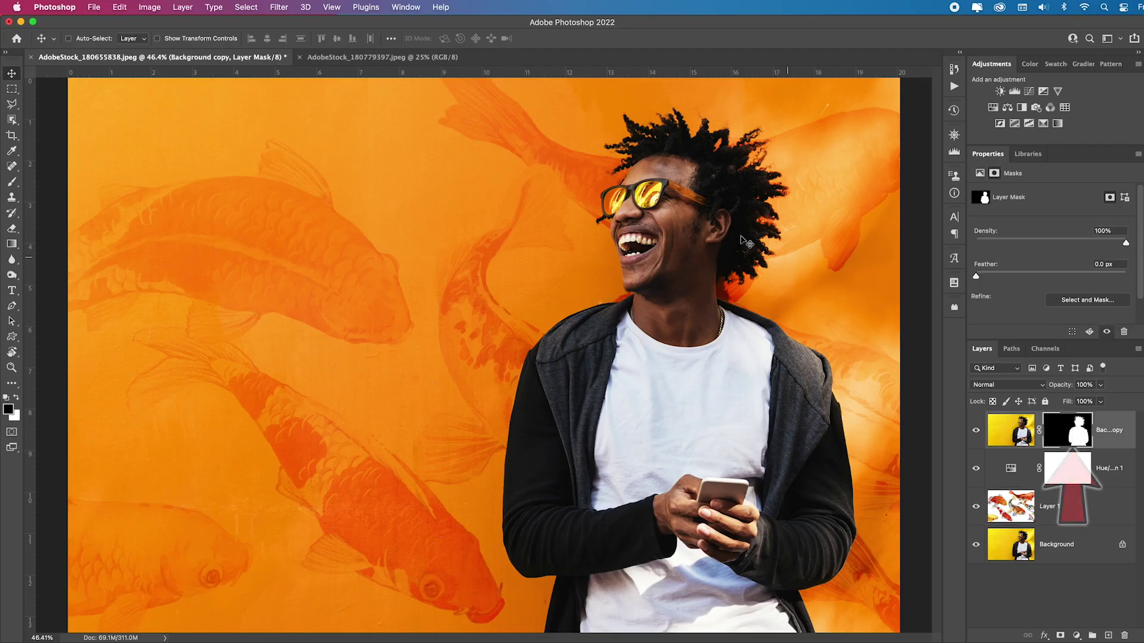
{"action": "key", "text": "b"}
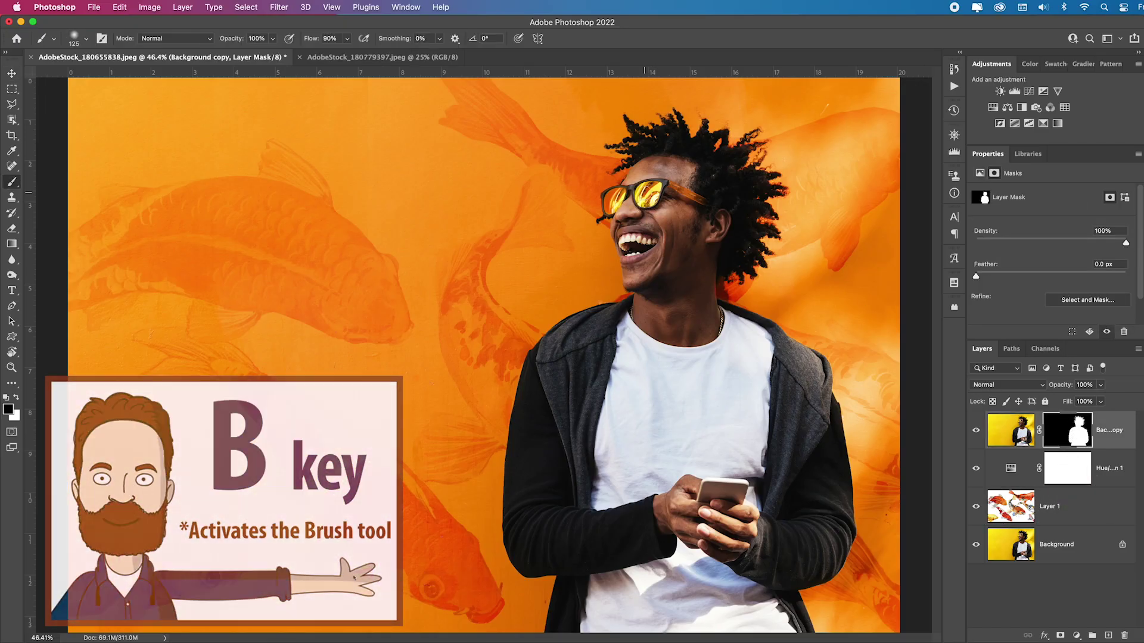
{"action": "key", "text": "bracketleft"}
{"action": "key", "text": "bracketleft"}
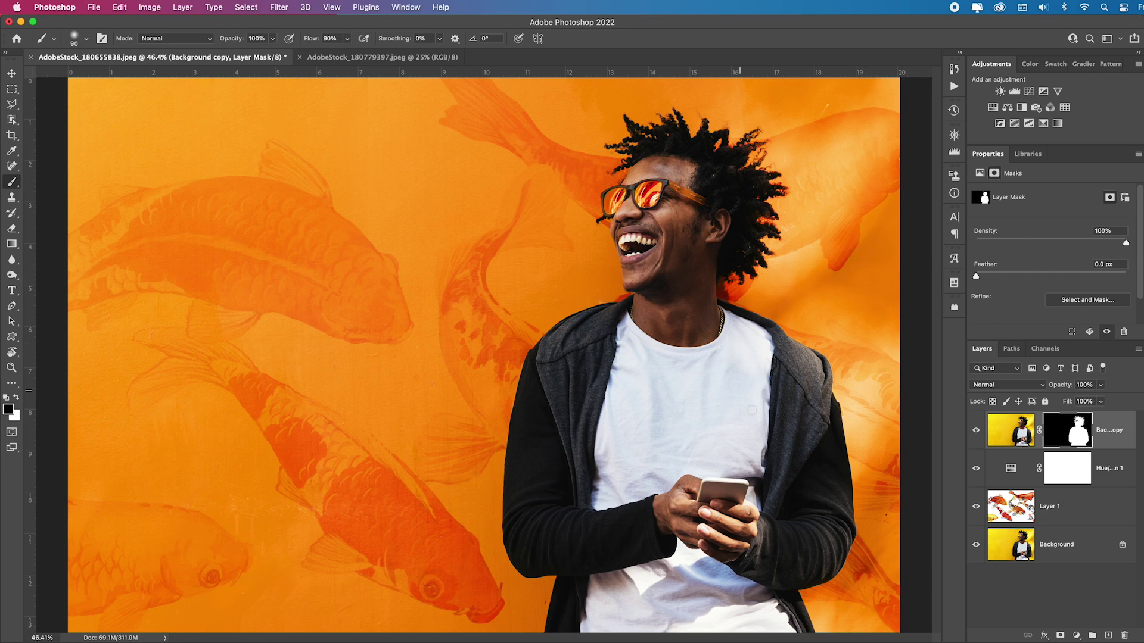
{"action": "left_click", "coordinate": [1013, 433]}
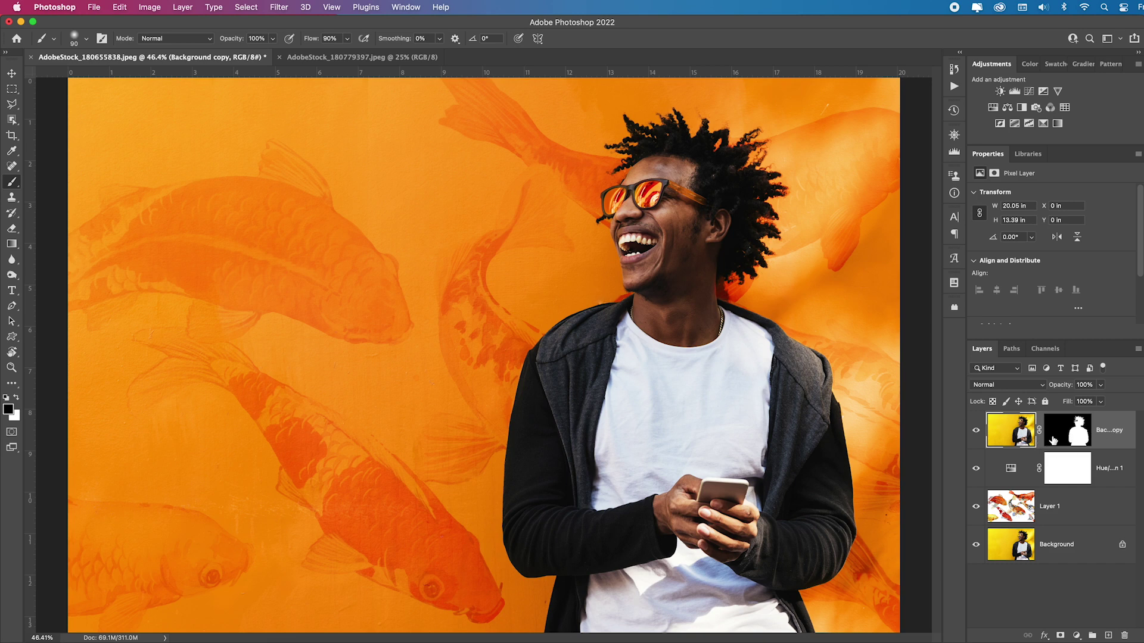
Apply the Camera Raw Filter to the cut-out with Clarity +52 and Shadows +37
{"action": "key", "text": "super+shift+a"}
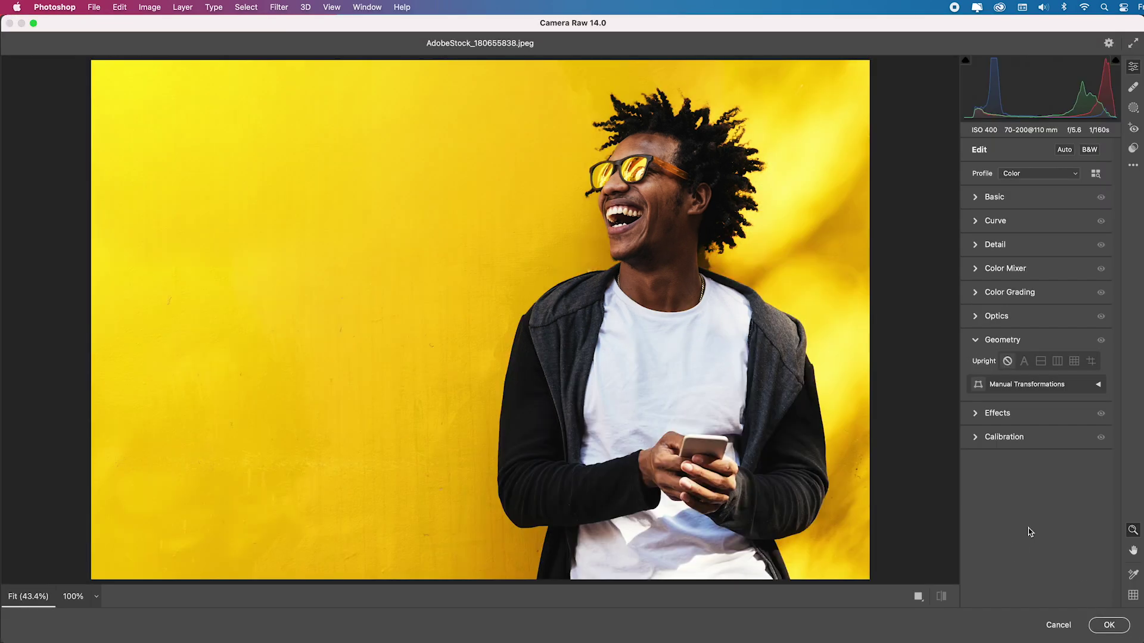
{"action": "left_click", "coordinate": [977, 198]}
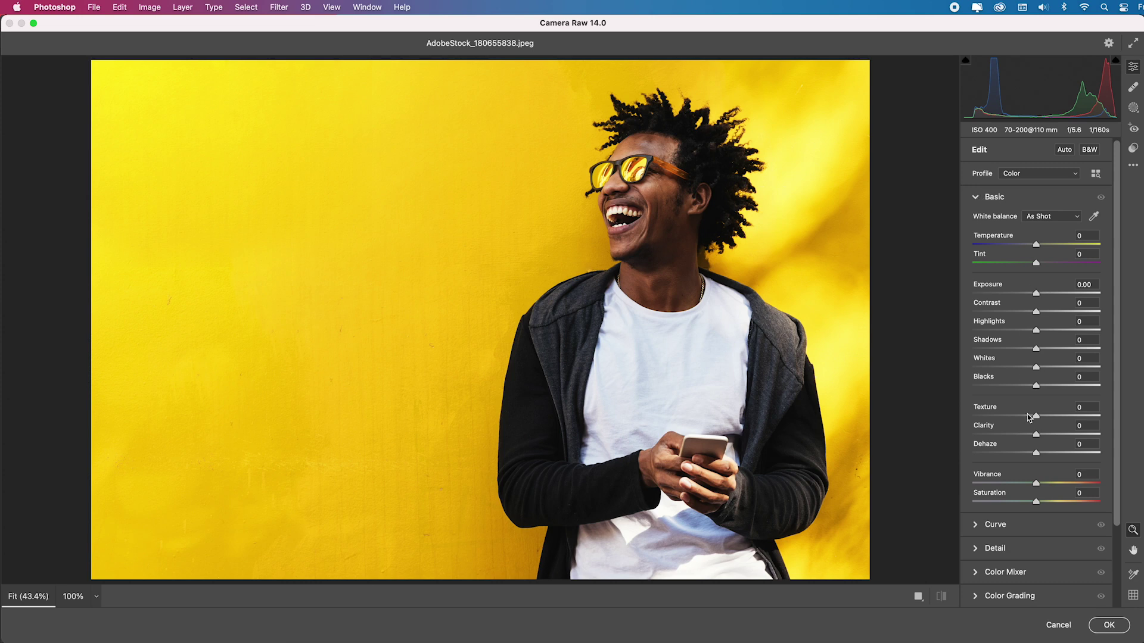
{"action": "left_click_drag", "start_coordinate": [1036, 435], "coordinate": [1069, 435]}
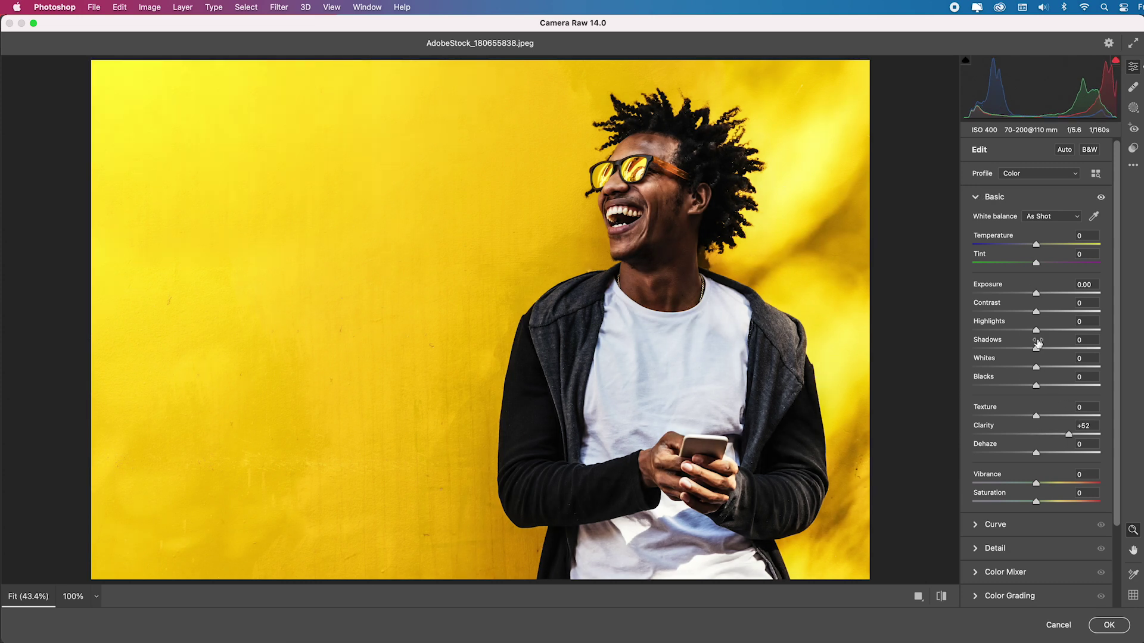
{"action": "left_click_drag", "start_coordinate": [1037, 343], "coordinate": [1058, 349]}
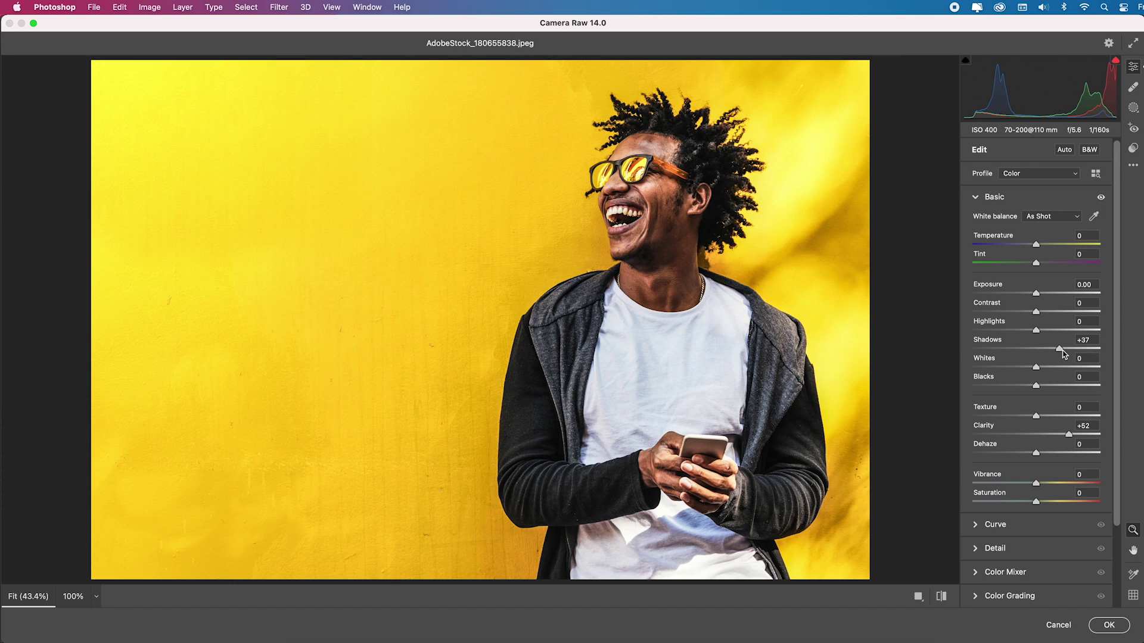
{"action": "left_click", "coordinate": [1108, 625]}
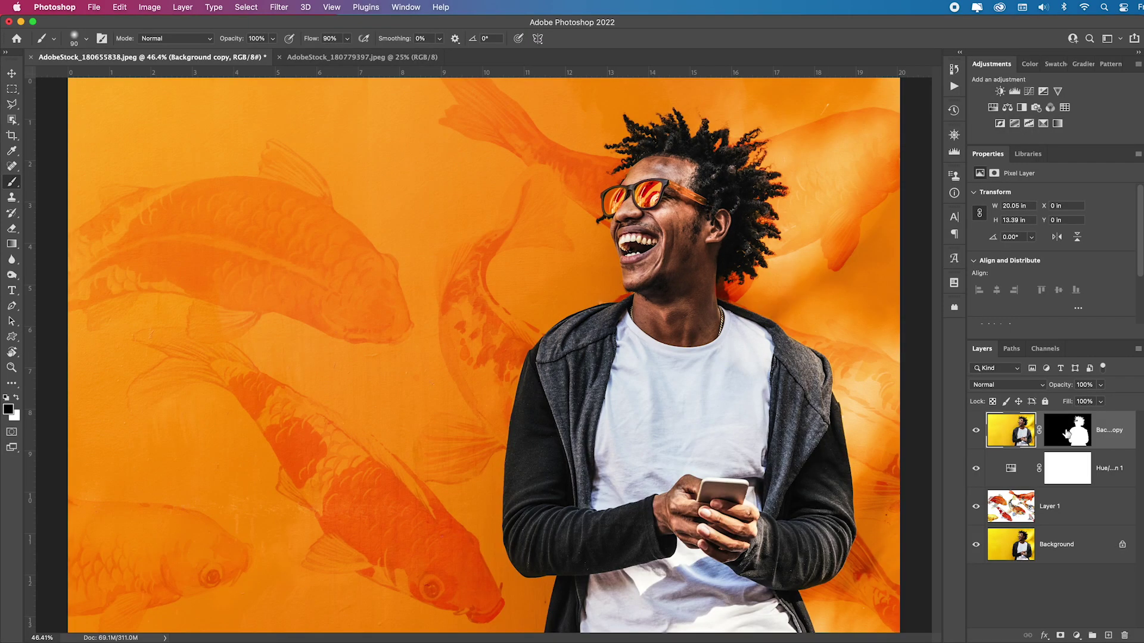
Solo the Background layer to compare with the original, then restore all layers
{"action": "left_click", "coordinate": [976, 546], "text": "alt"}
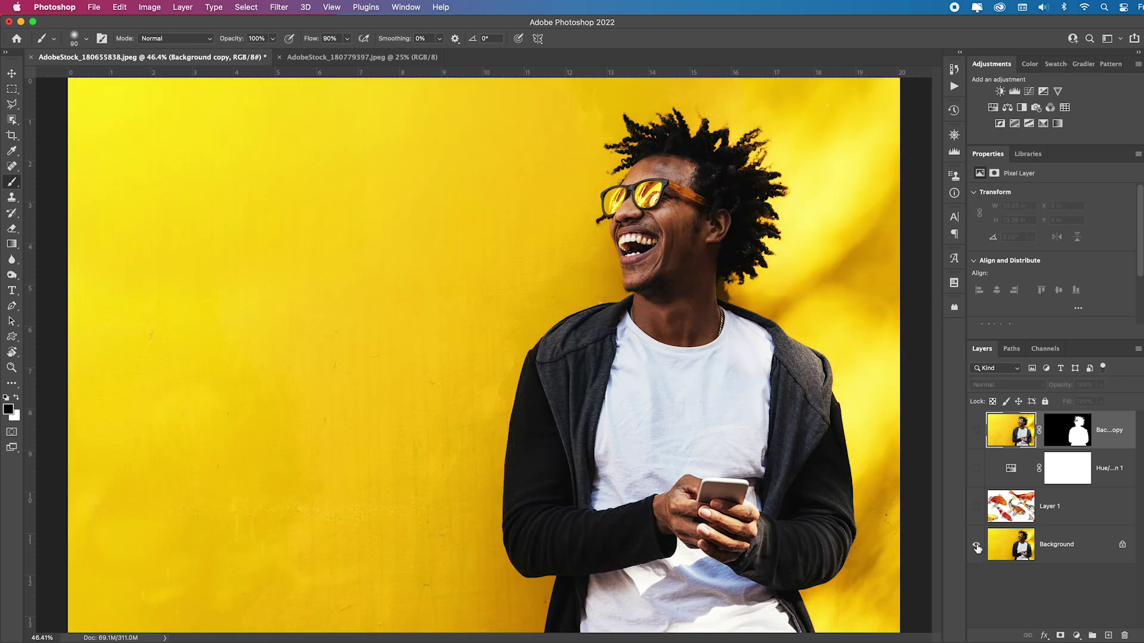
{"action": "left_click", "coordinate": [976, 545], "text": "alt"}
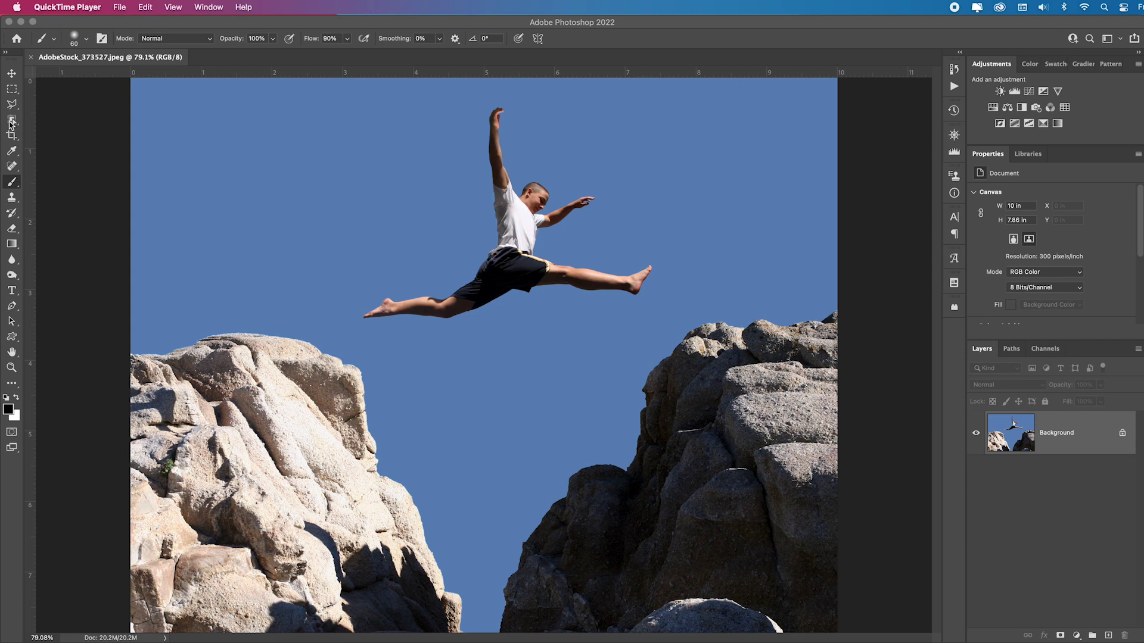
Box-select the leaping boy with Object Selection and enter Select and Mask
{"action": "left_click", "coordinate": [12, 121]}
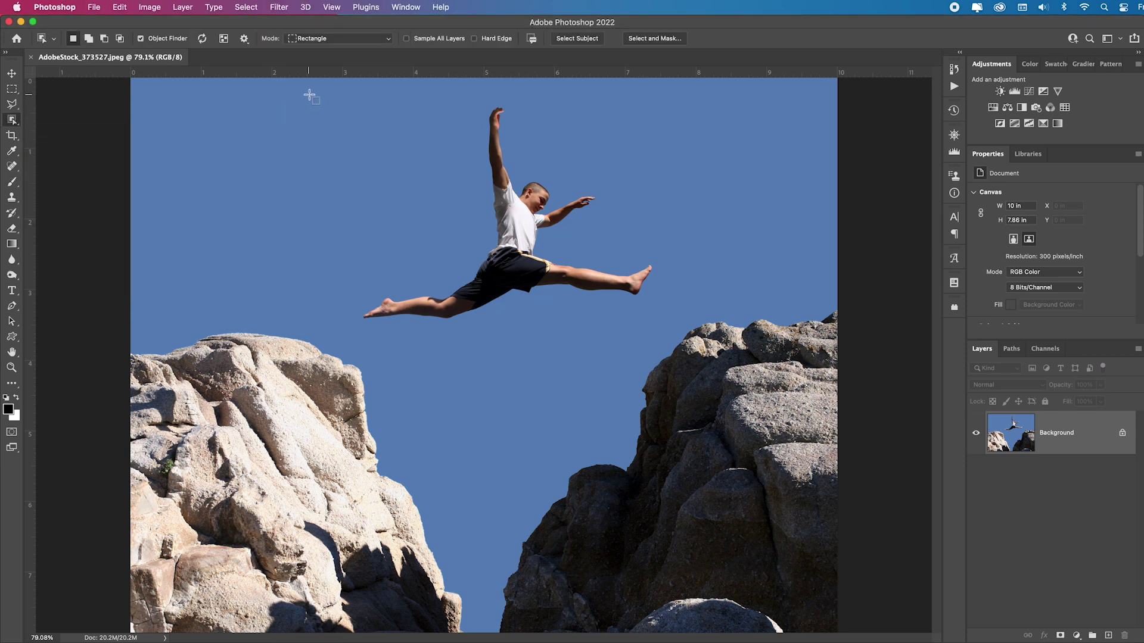
{"action": "left_click_drag", "start_coordinate": [309, 93], "coordinate": [654, 324]}
{"action": "left_click", "coordinate": [652, 39]}
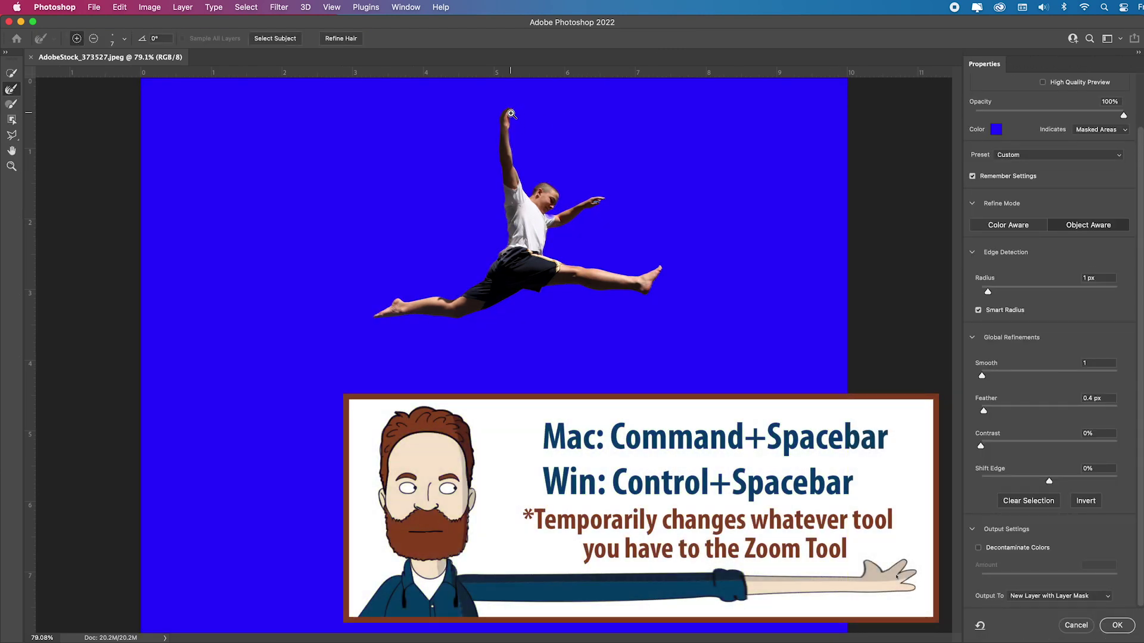
Zoom in and refine the mask edge around the boy's outstretched hand
{"action": "left_click_drag", "start_coordinate": [510, 113], "coordinate": [587, 299]}
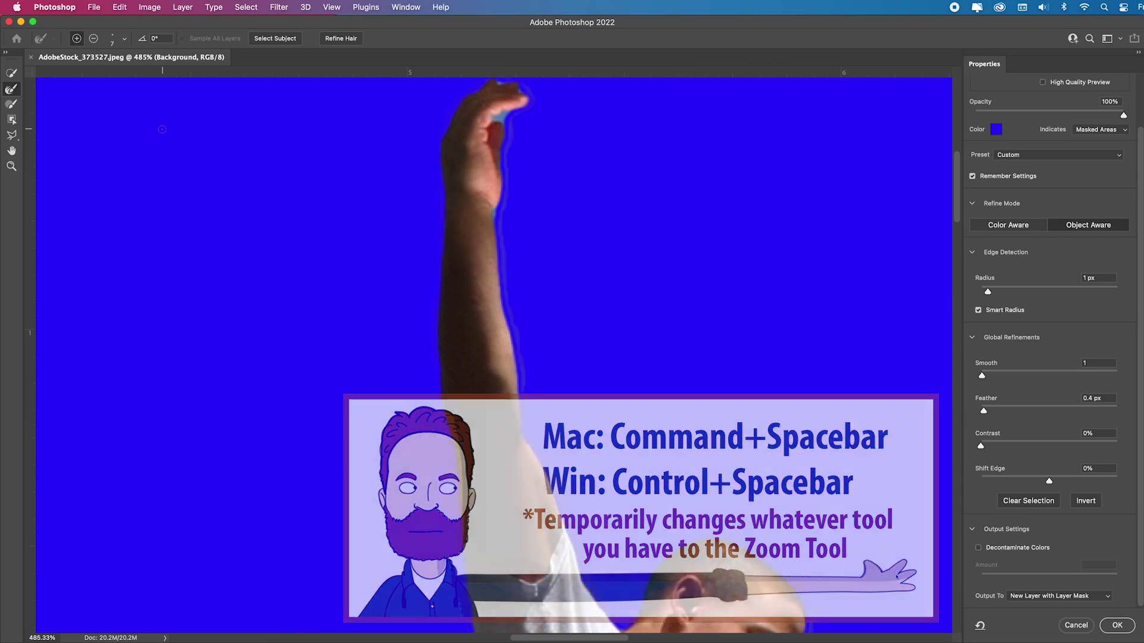
{"action": "left_click", "coordinate": [18, 94]}
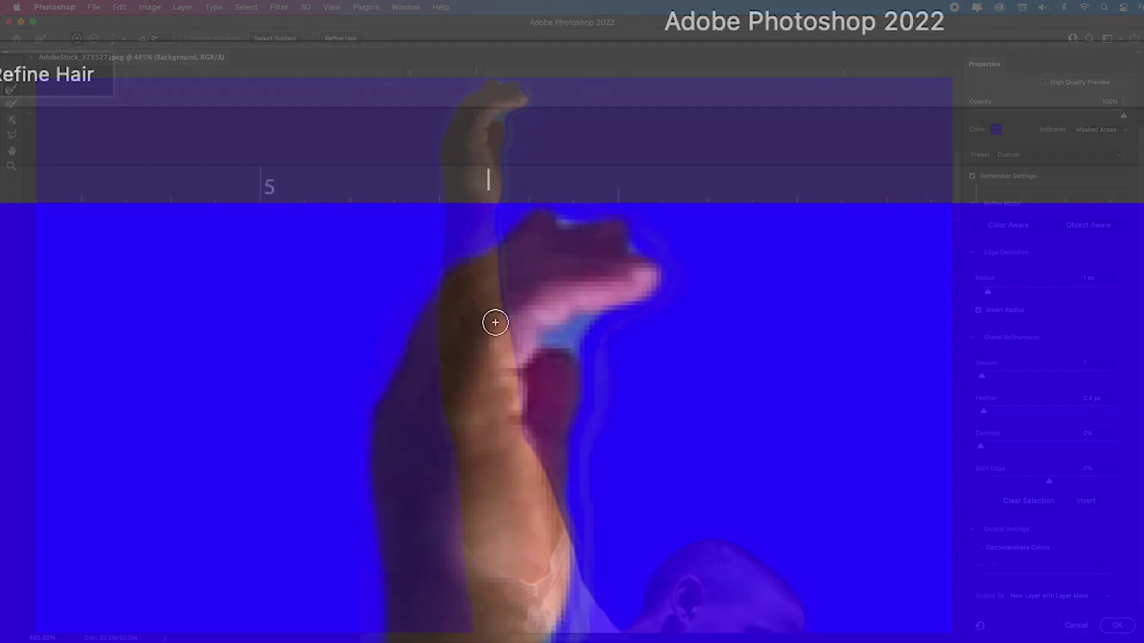
{"action": "left_click_drag", "start_coordinate": [590, 324], "coordinate": [596, 355]}
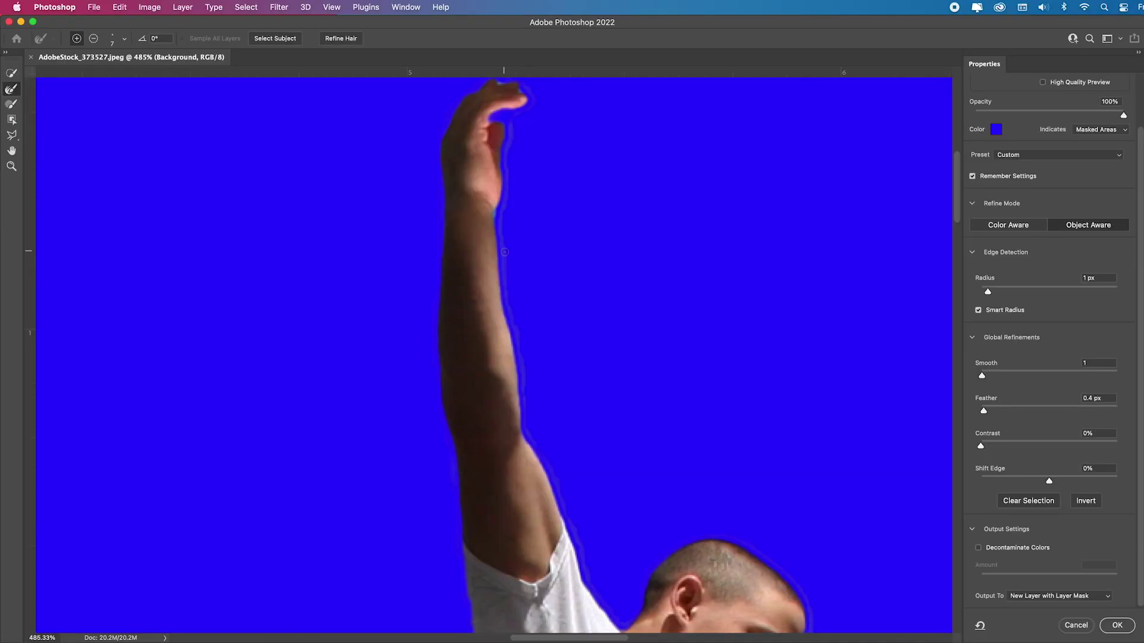
{"action": "scroll", "coordinate": [700, 272], "scroll_direction": "down", "scroll_amount": 5}
{"action": "scroll", "coordinate": [700, 273], "scroll_direction": "right", "scroll_amount": 5}
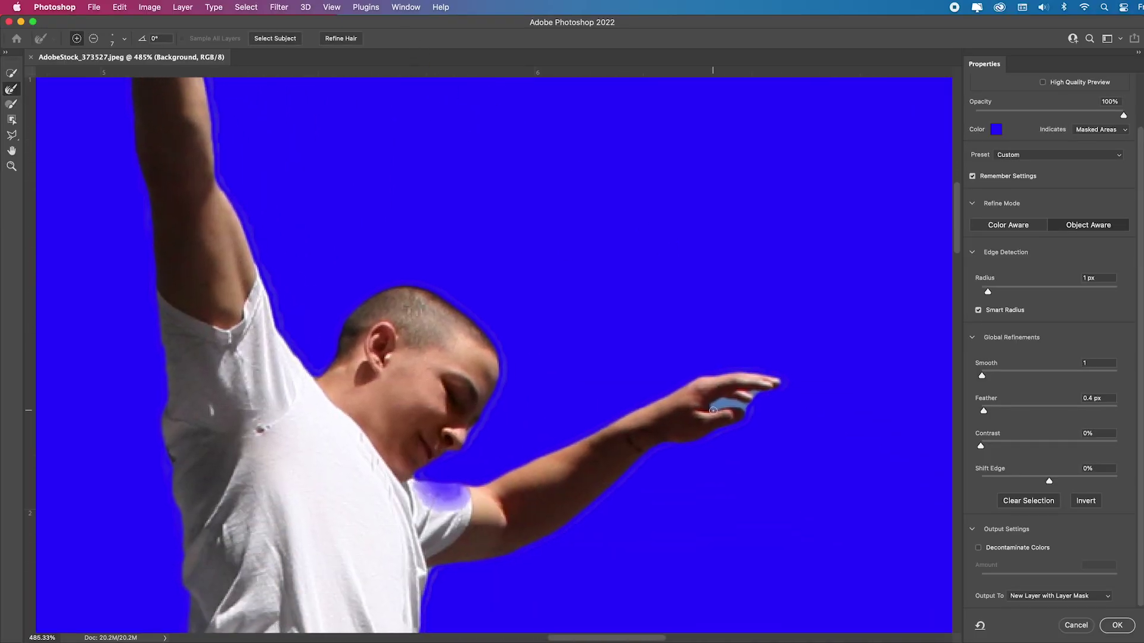
{"action": "left_click_drag", "start_coordinate": [740, 404], "coordinate": [757, 406]}
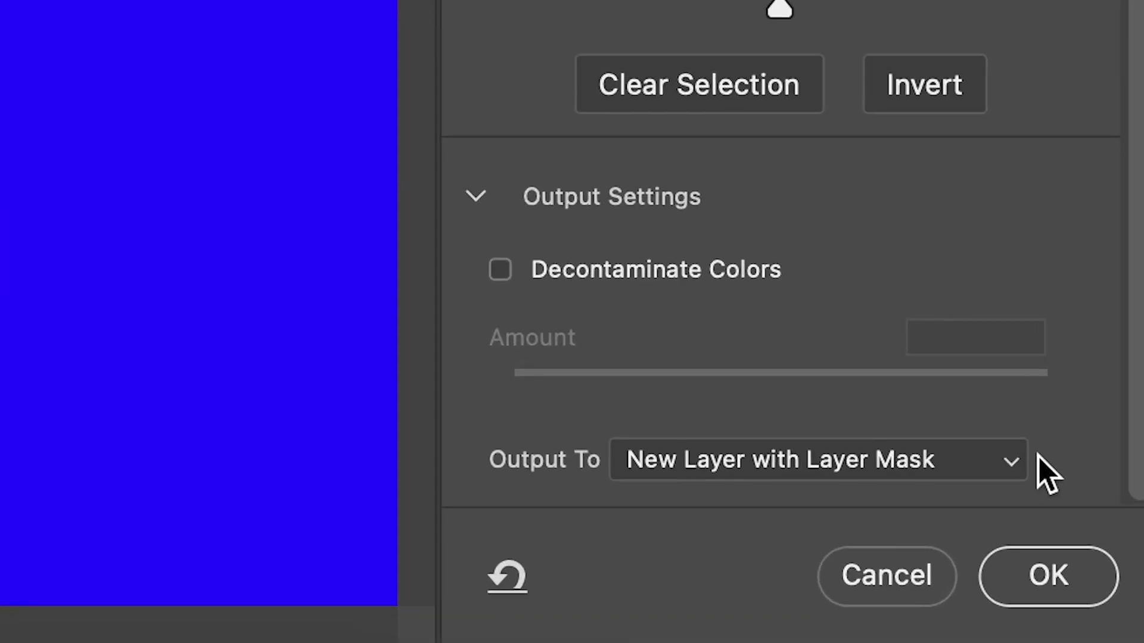
Output the cutout as a new layer with layer mask and fit the image on screen
{"action": "left_click", "coordinate": [1106, 597]}
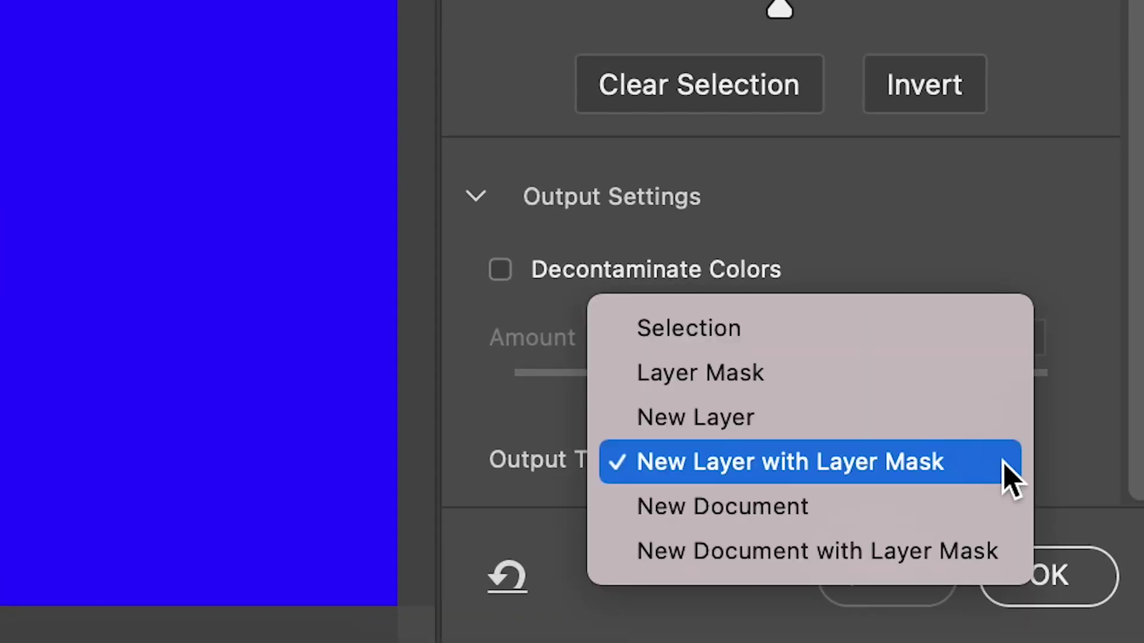
{"action": "left_click", "coordinate": [1004, 465]}
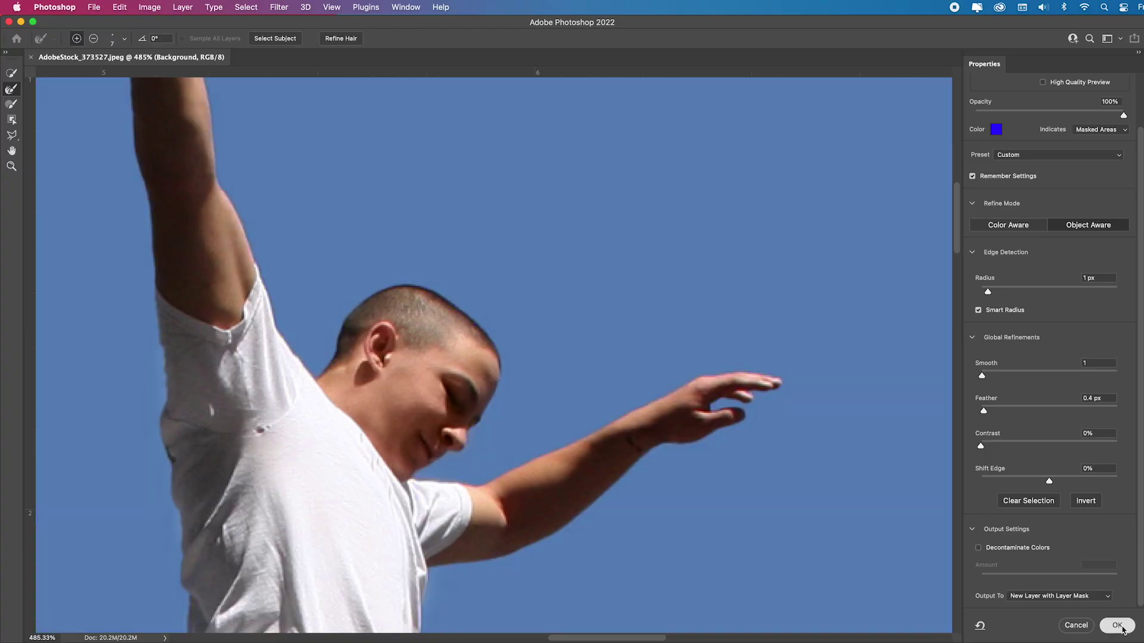
{"action": "left_click", "coordinate": [1117, 626]}
{"action": "key", "text": "super+0"}
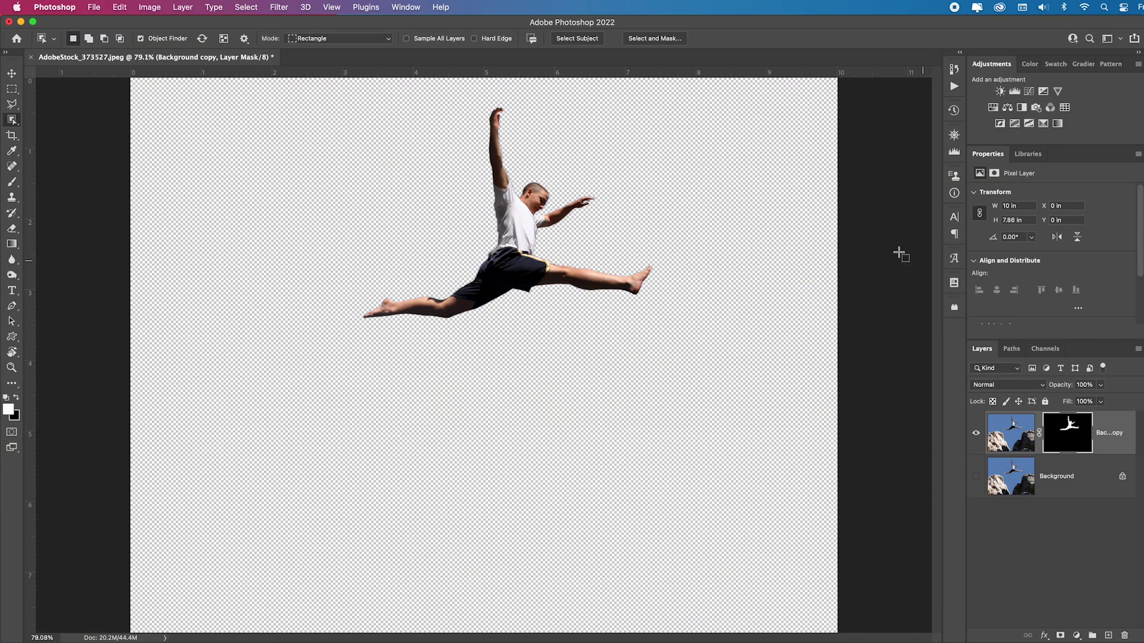
Show the Background layer and view the jumper's layer mask alone, zoomed in
{"action": "left_click", "coordinate": [976, 478]}
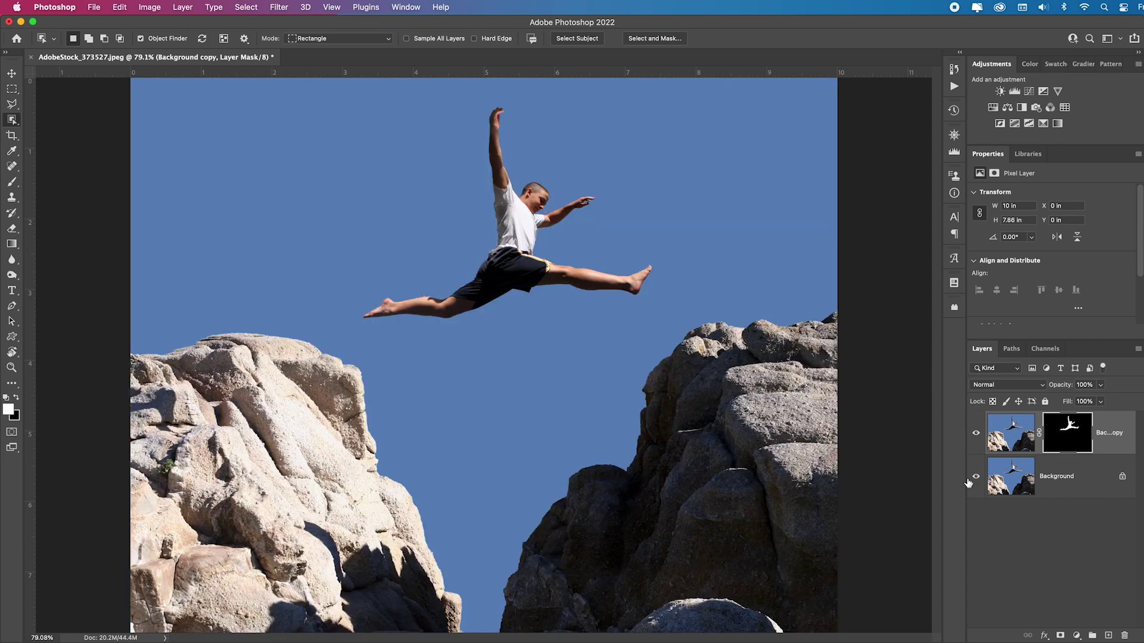
{"action": "left_click", "coordinate": [1060, 436], "text": "alt"}
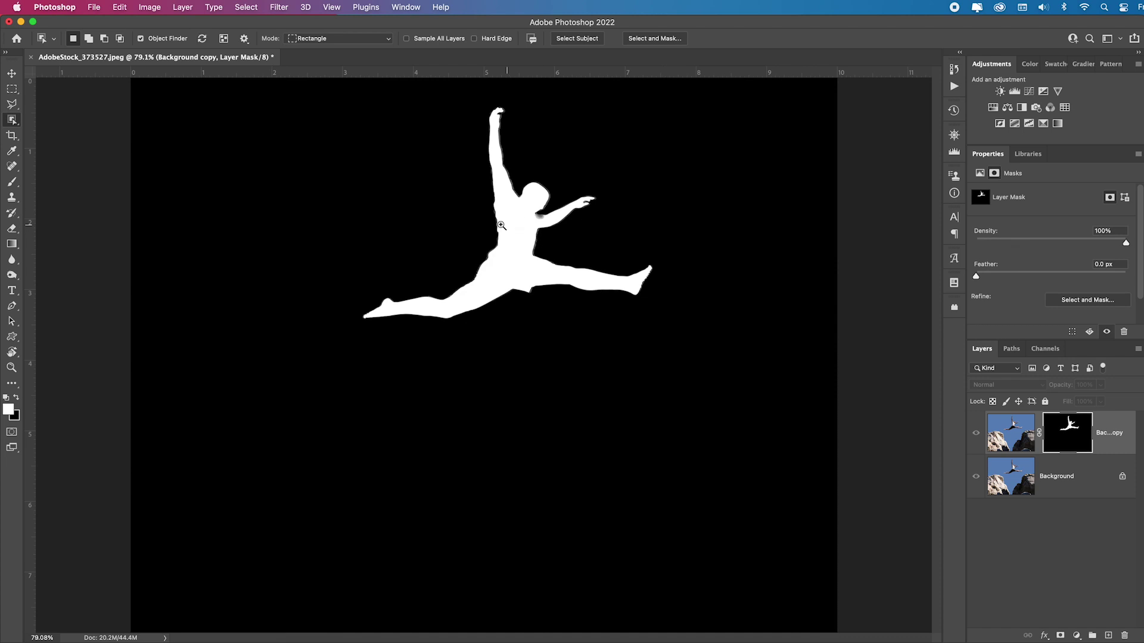
{"action": "left_click_drag", "start_coordinate": [501, 225], "coordinate": [515, 284]}
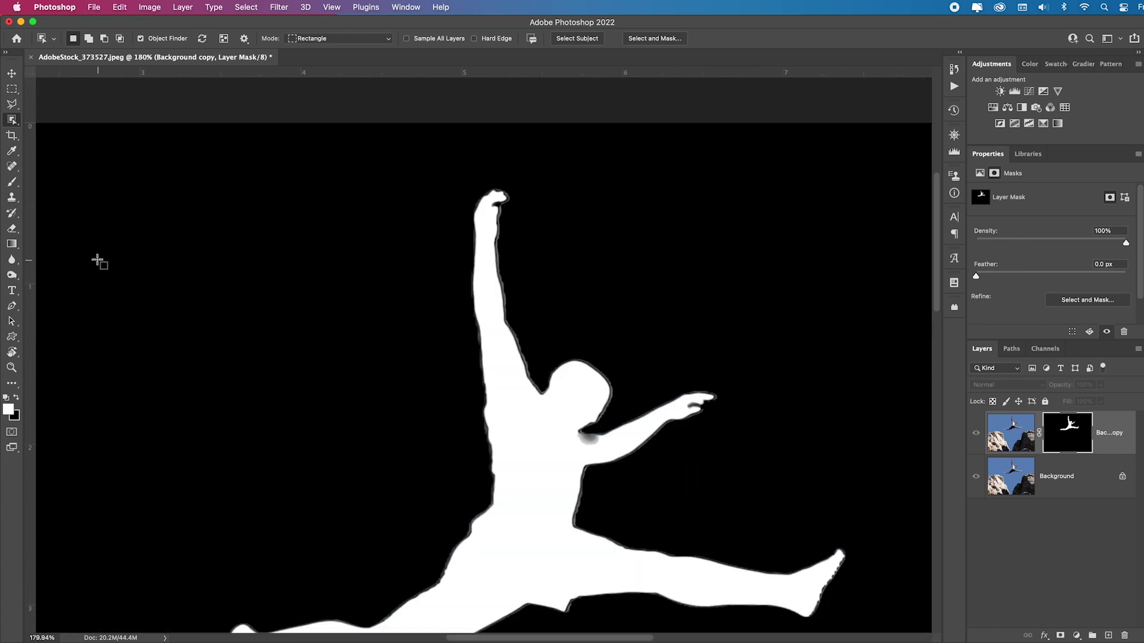
{"action": "scroll", "coordinate": [120, 256], "scroll_direction": "down", "scroll_amount": 3}
Set up a black brush in Overlay mode
{"action": "key", "text": "b"}
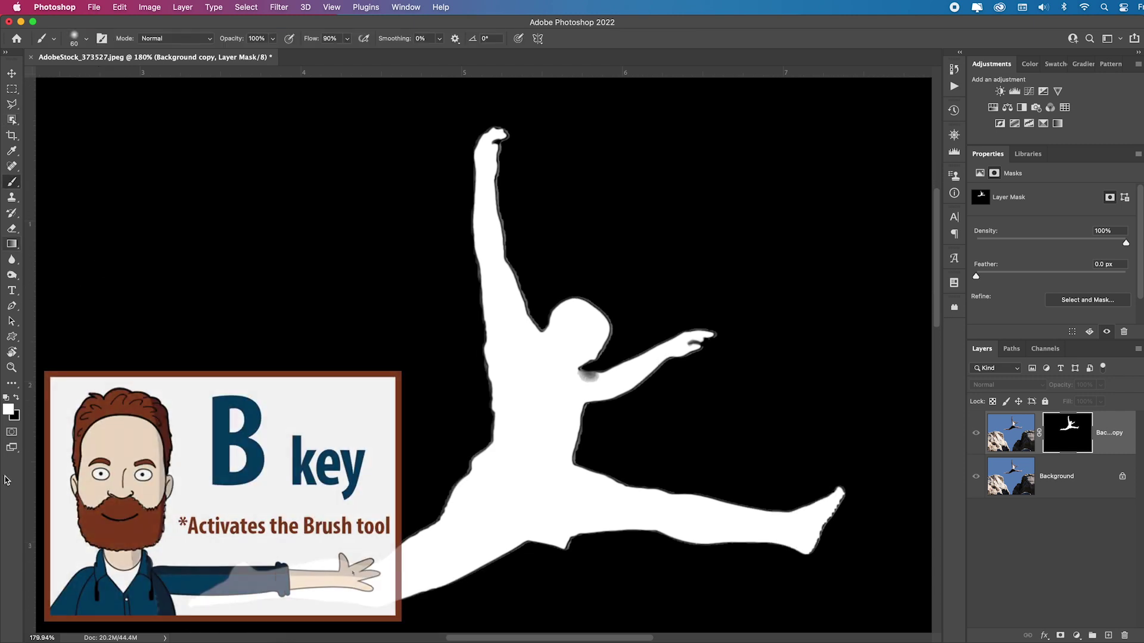
{"action": "key", "text": "x"}
{"action": "left_click", "coordinate": [206, 39]}
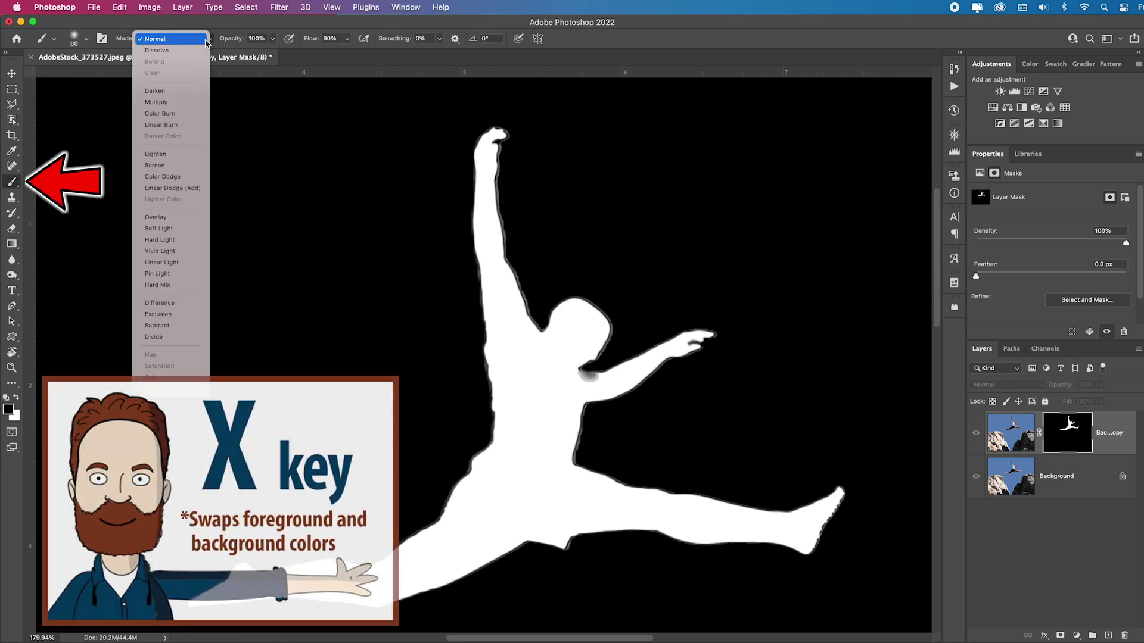
{"action": "left_click", "coordinate": [179, 221]}
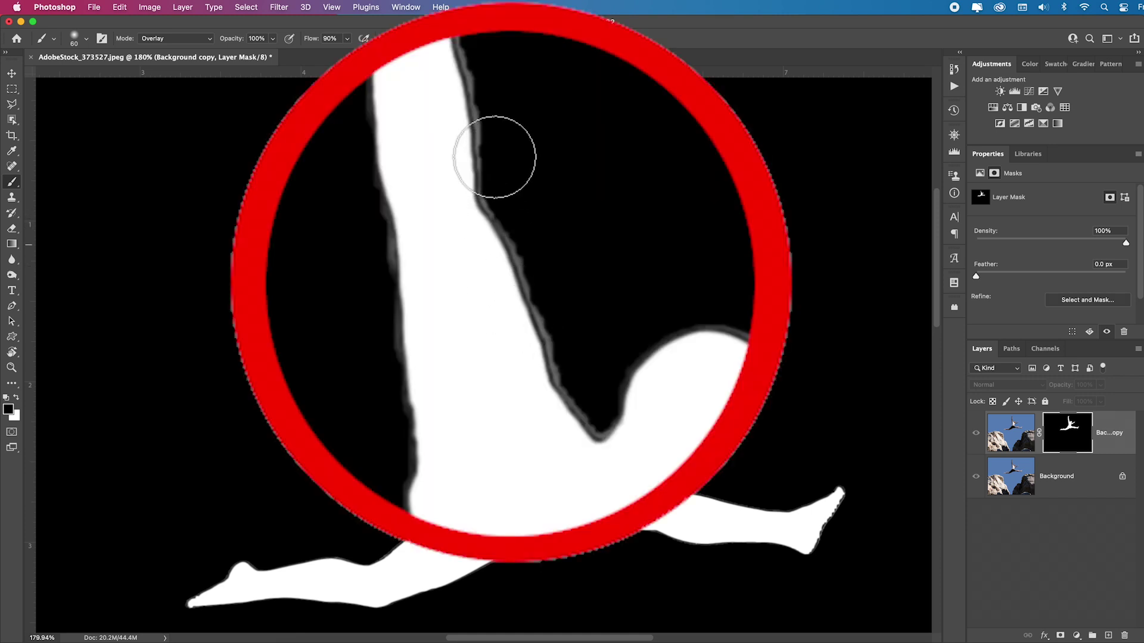
Paint the grey fringe off the arm, torso and leg edges, then target the Background layer
{"action": "mouse_move", "coordinate": [493, 158]}
{"action": "left_mouse_down"}
{"action": "mouse_move", "coordinate": [542, 352]}
{"action": "mouse_move", "coordinate": [587, 439]}
{"action": "left_mouse_up"}
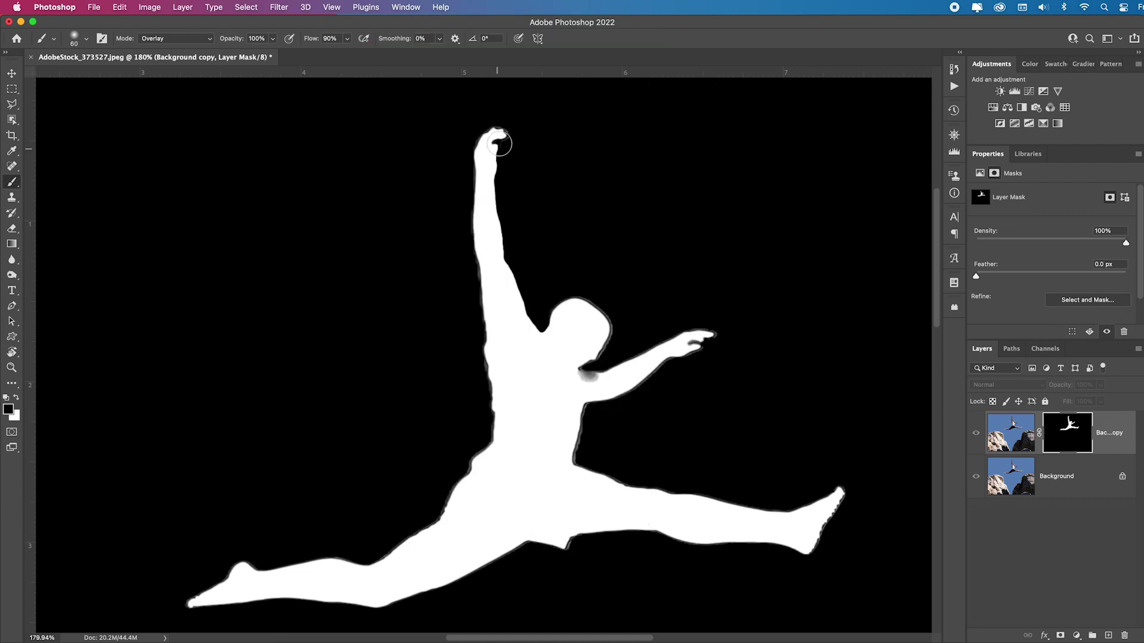
{"action": "mouse_move", "coordinate": [500, 122]}
{"action": "left_mouse_down"}
{"action": "mouse_move", "coordinate": [480, 173]}
{"action": "mouse_move", "coordinate": [485, 318]}
{"action": "left_mouse_up"}
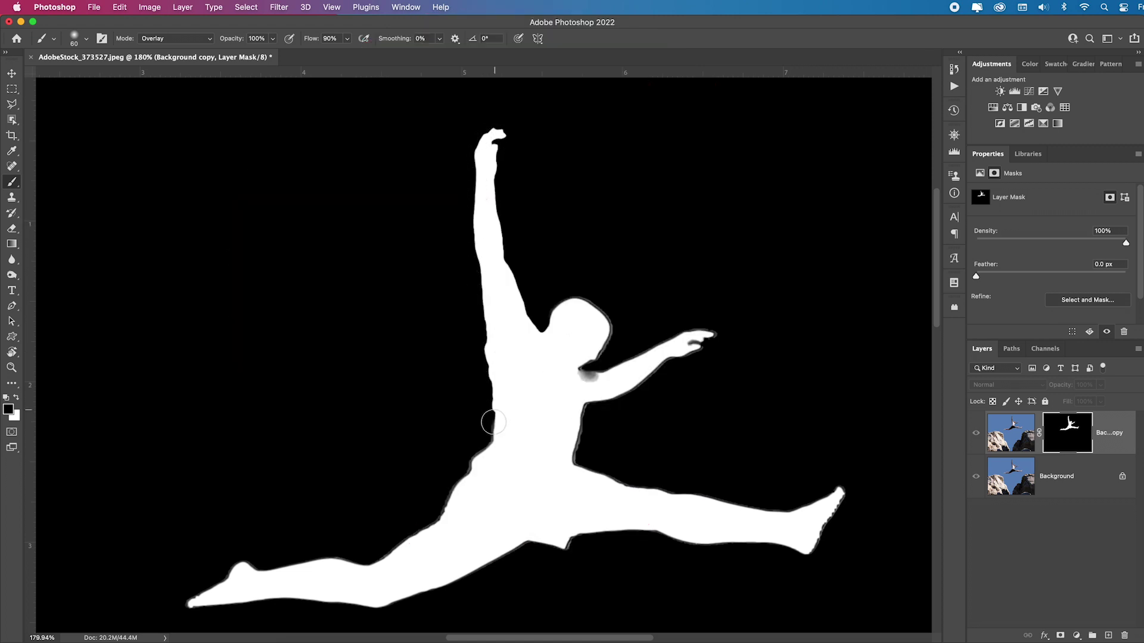
{"action": "mouse_move", "coordinate": [493, 422]}
{"action": "left_mouse_down"}
{"action": "mouse_move", "coordinate": [462, 484]}
{"action": "mouse_move", "coordinate": [408, 531]}
{"action": "mouse_move", "coordinate": [240, 562]}
{"action": "left_mouse_up"}
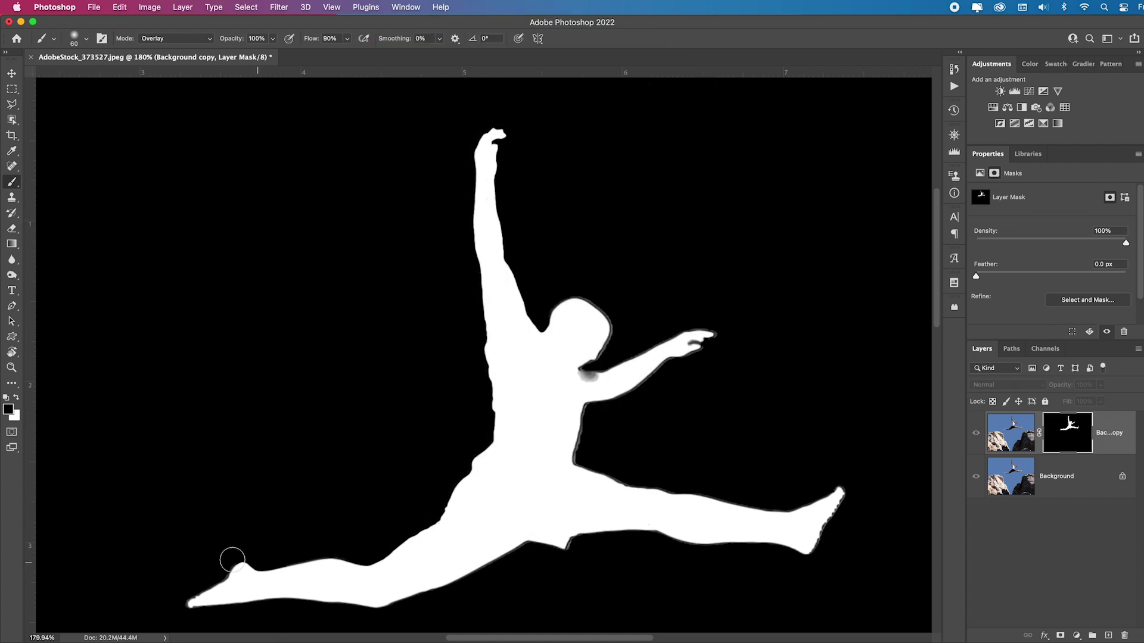
{"action": "mouse_move", "coordinate": [258, 613]}
{"action": "left_mouse_down"}
{"action": "mouse_move", "coordinate": [523, 544]}
{"action": "mouse_move", "coordinate": [777, 549]}
{"action": "mouse_move", "coordinate": [833, 496]}
{"action": "mouse_move", "coordinate": [577, 458]}
{"action": "mouse_move", "coordinate": [592, 396]}
{"action": "mouse_move", "coordinate": [715, 337]}
{"action": "mouse_move", "coordinate": [618, 351]}
{"action": "mouse_move", "coordinate": [586, 377]}
{"action": "left_mouse_up"}
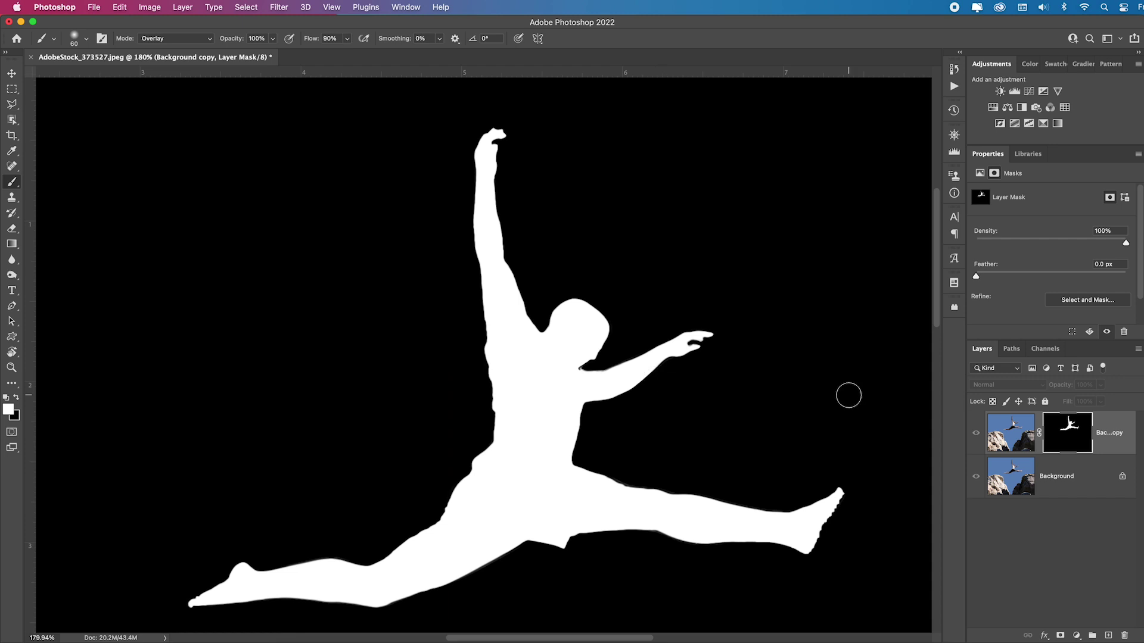
{"action": "left_click", "coordinate": [978, 437]}
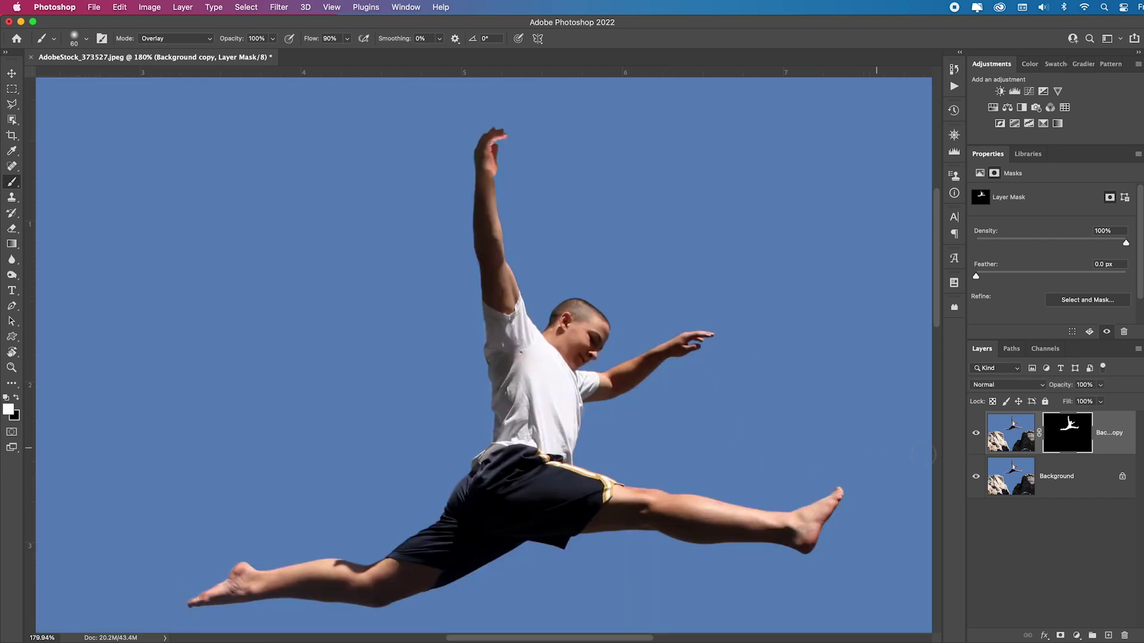
{"action": "left_click", "coordinate": [1058, 474]}
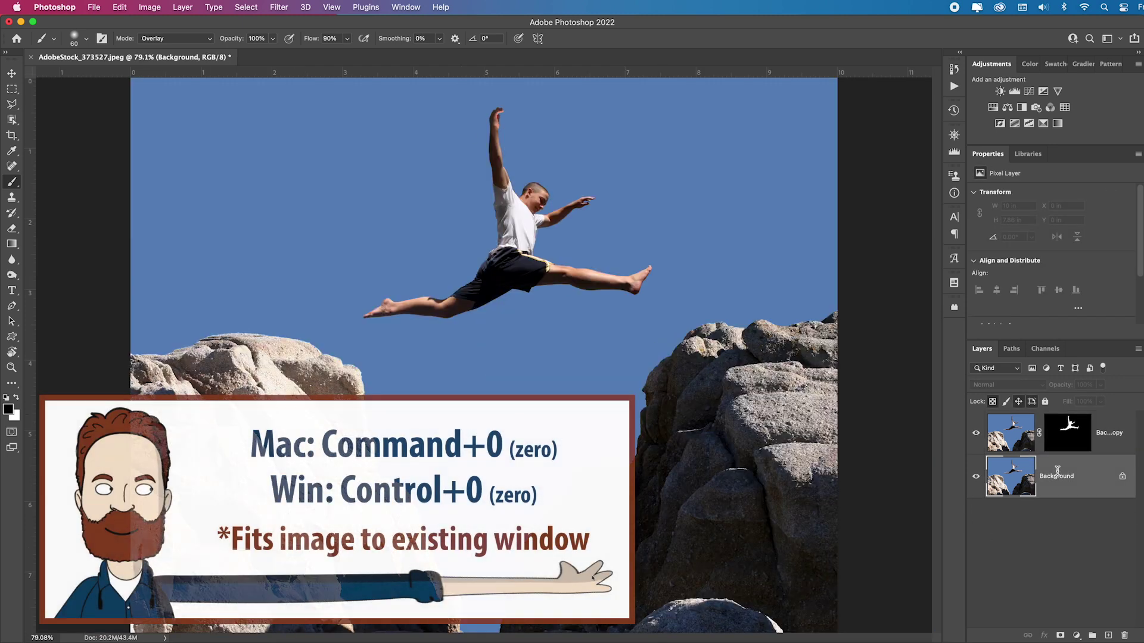
Select the left rock and add a Levels layer with midtones at 0.39
{"action": "key", "text": "super+0"}
{"action": "left_click", "coordinate": [12, 119]}
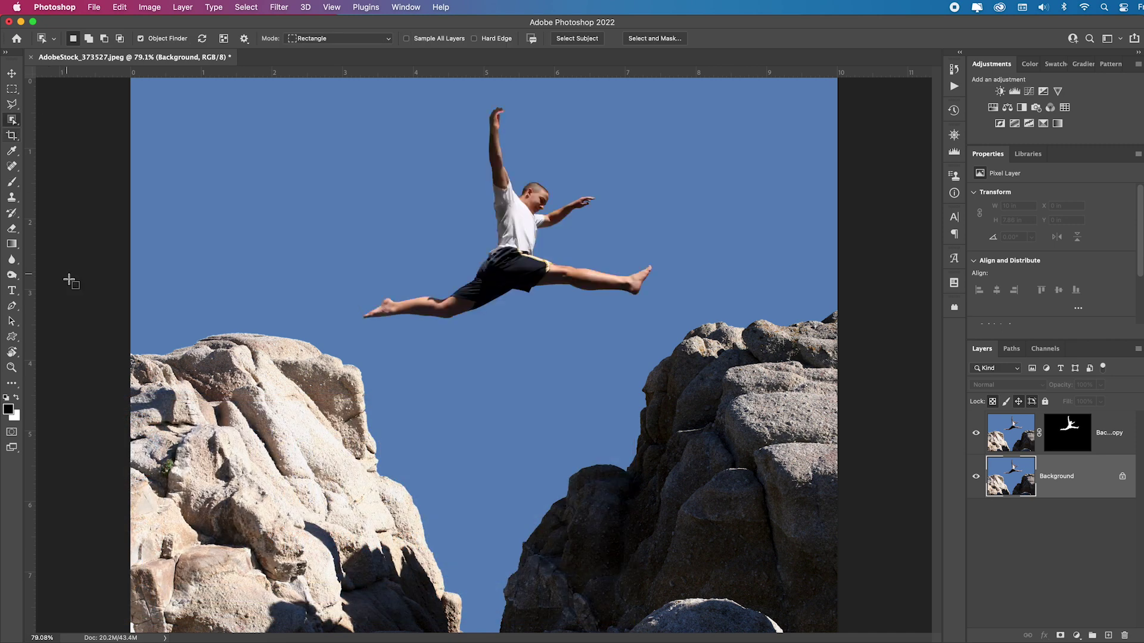
{"action": "left_click_drag", "start_coordinate": [93, 321], "coordinate": [473, 640]}
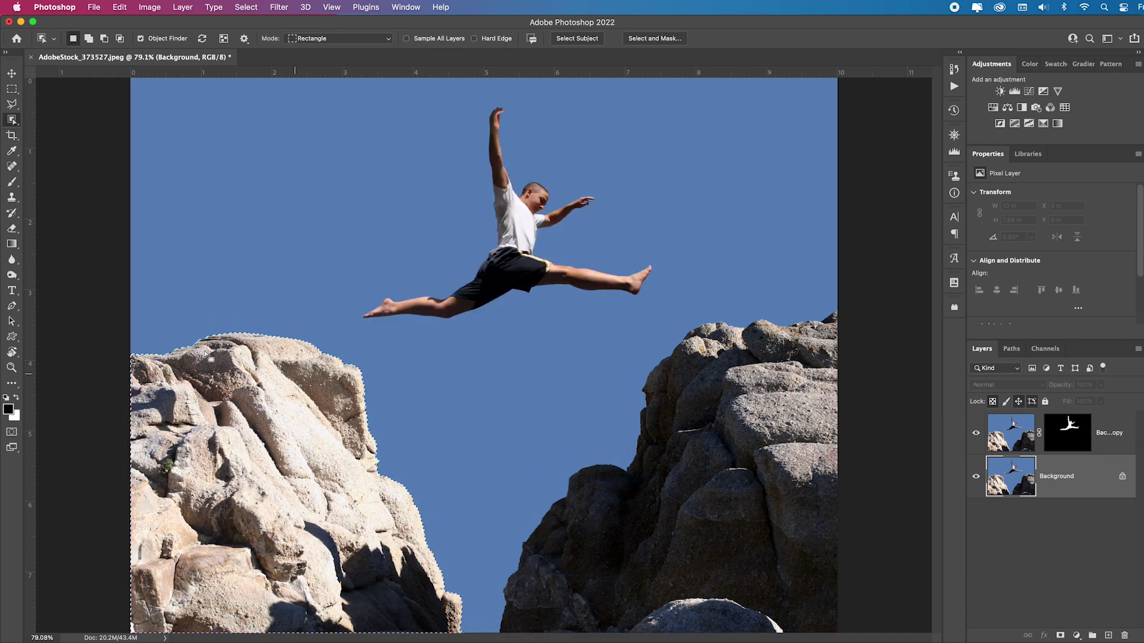
{"action": "left_click", "coordinate": [1018, 93]}
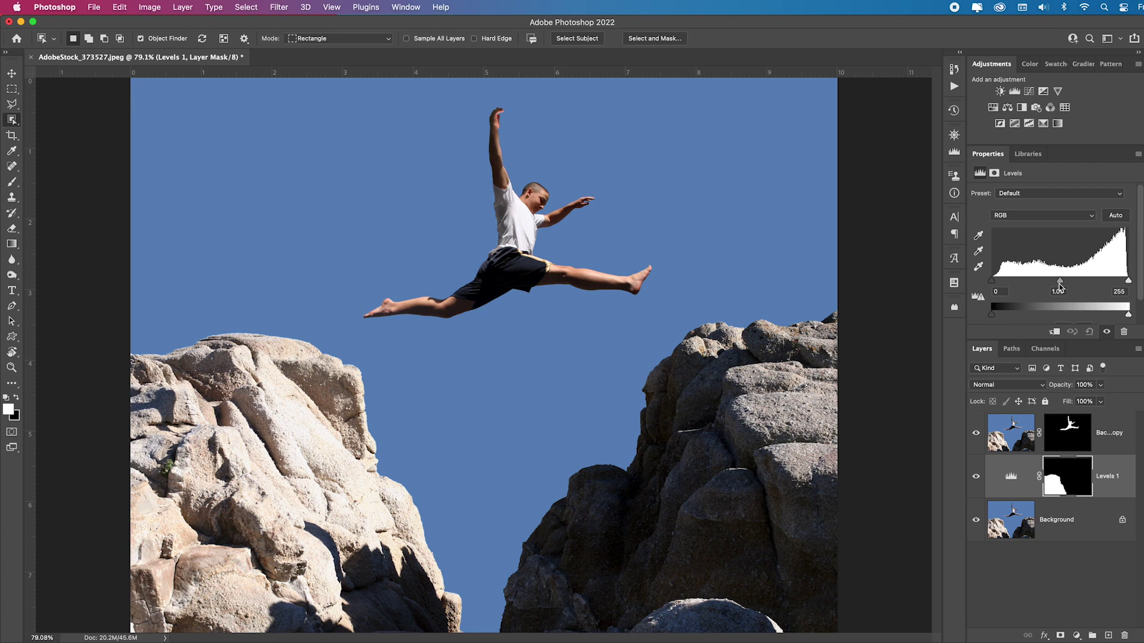
{"action": "left_click_drag", "start_coordinate": [1060, 288], "coordinate": [1098, 290]}
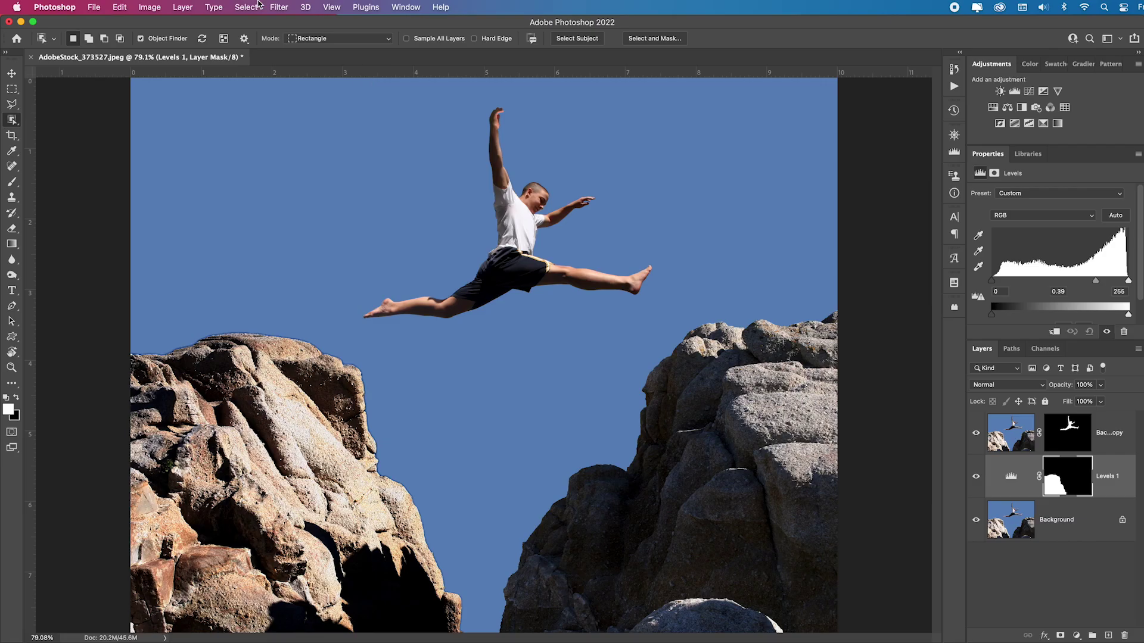
{"action": "left_click", "coordinate": [279, 7]}
Contract the rock's Levels mask with a Minimum filter, radius about 2.6 px, Preserve Roundness
{"action": "mouse_move", "coordinate": [409, 256]}
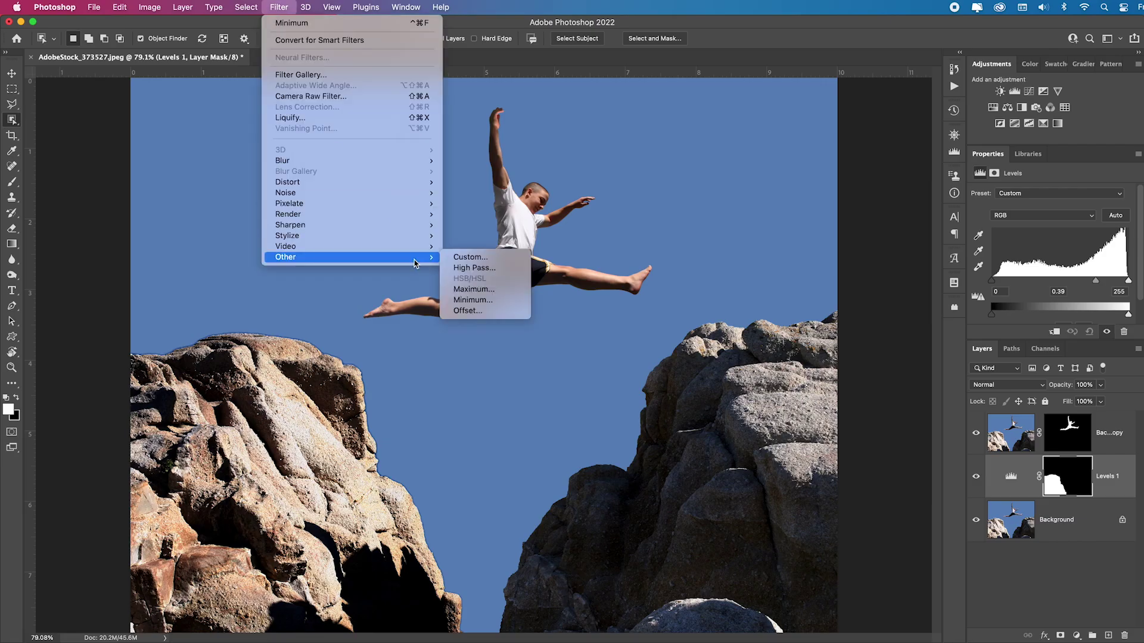
{"action": "left_click", "coordinate": [491, 302]}
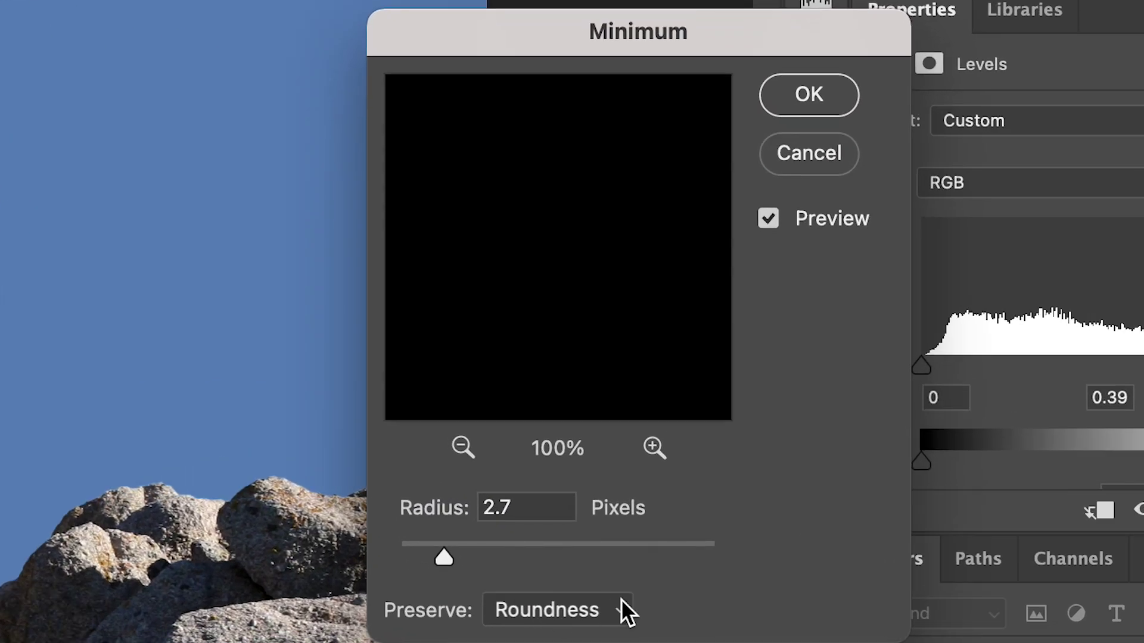
{"action": "left_click", "coordinate": [621, 599]}
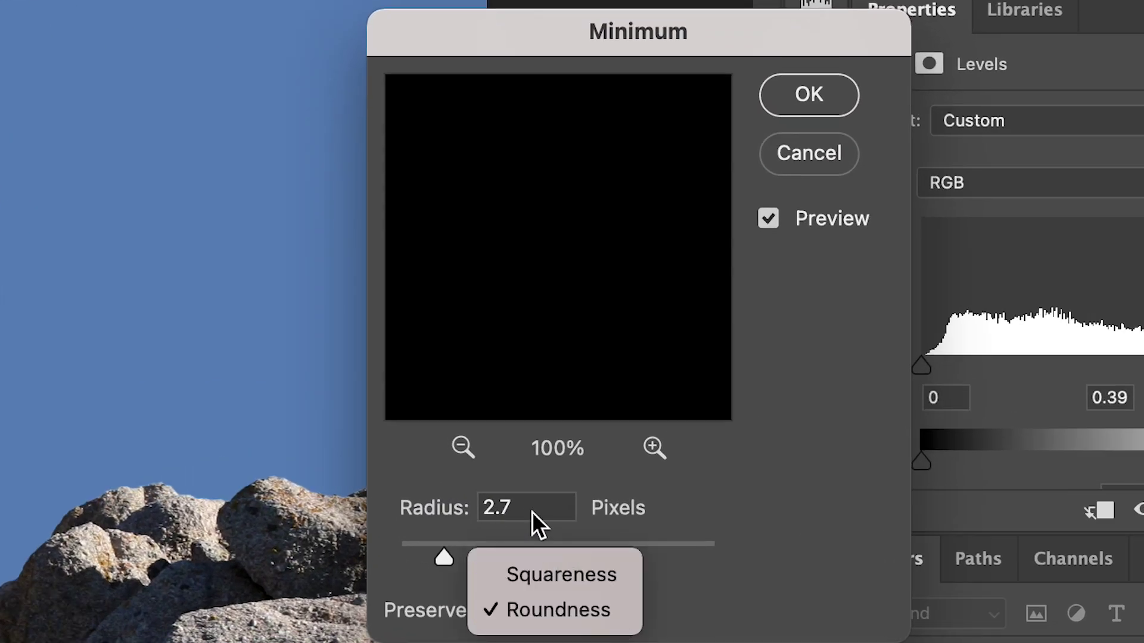
{"action": "left_click", "coordinate": [428, 573]}
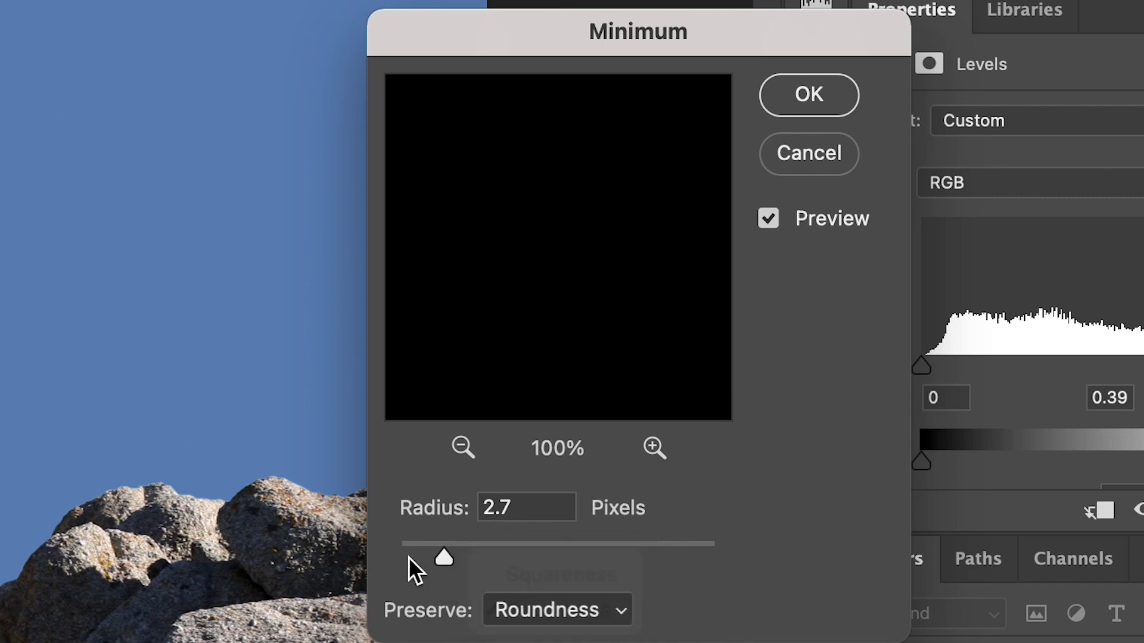
{"action": "left_click_drag", "start_coordinate": [430, 554], "coordinate": [404, 563]}
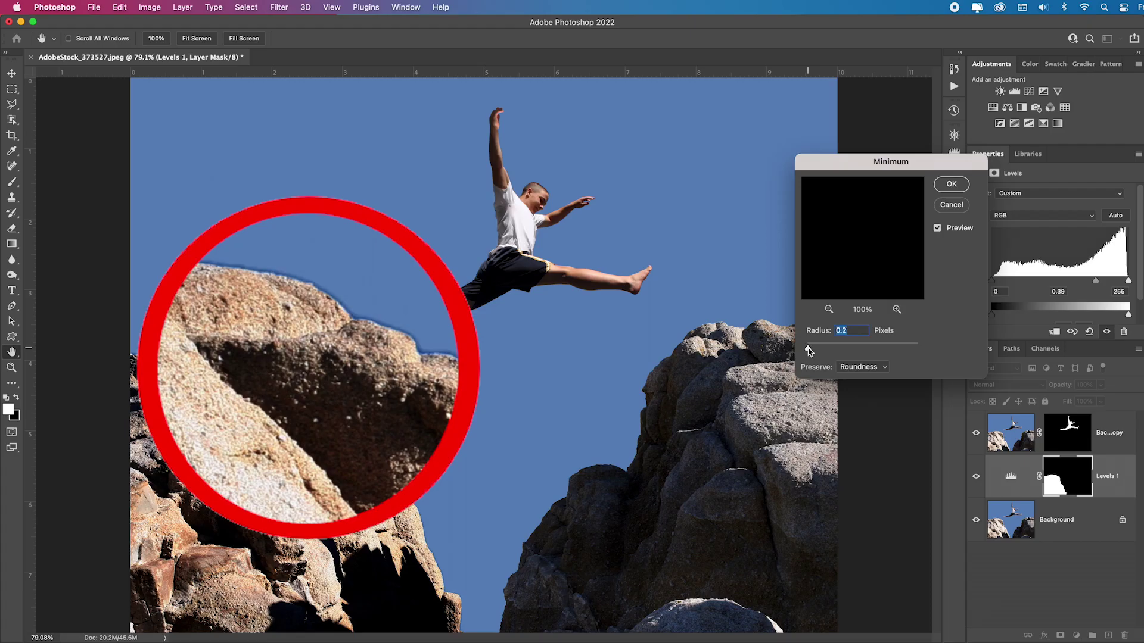
{"action": "left_click_drag", "start_coordinate": [809, 352], "coordinate": [821, 351]}
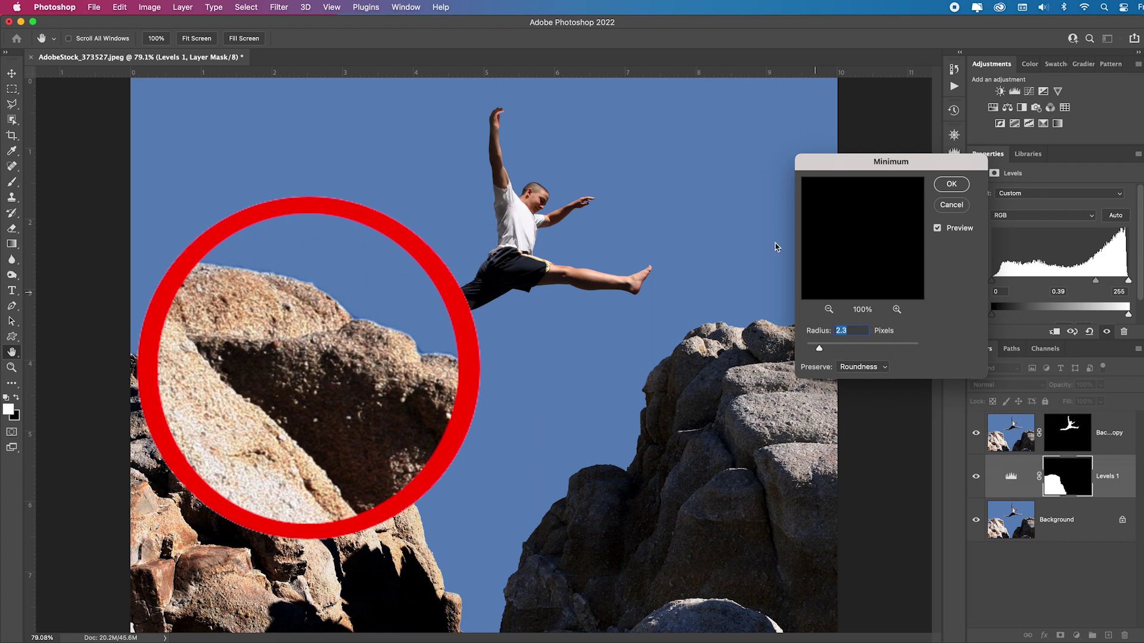
{"action": "left_click", "coordinate": [952, 184]}
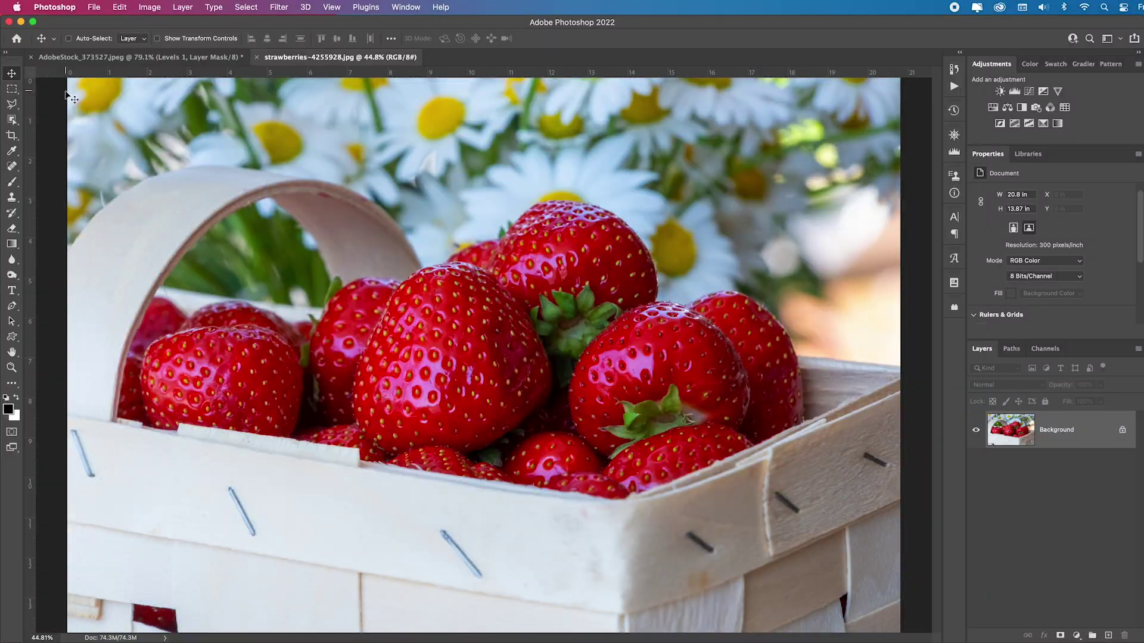
With Object Selection, refresh Object Finder's detection and select the large centre strawberry
{"action": "left_click_drag", "start_coordinate": [12, 119], "coordinate": [42, 134]}
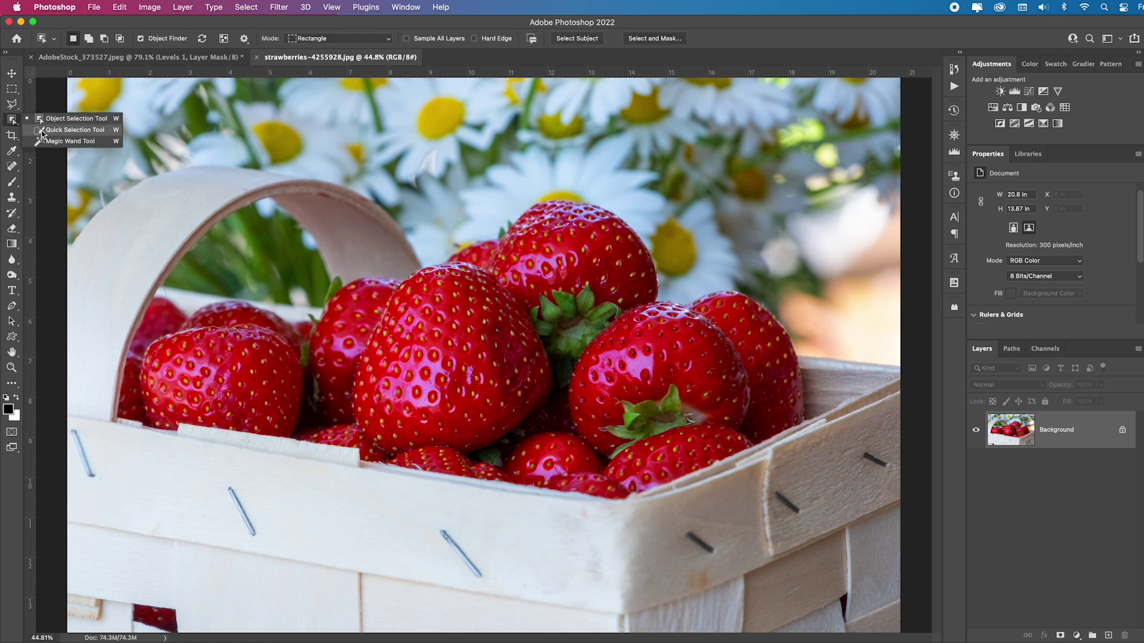
{"action": "left_click", "coordinate": [77, 123]}
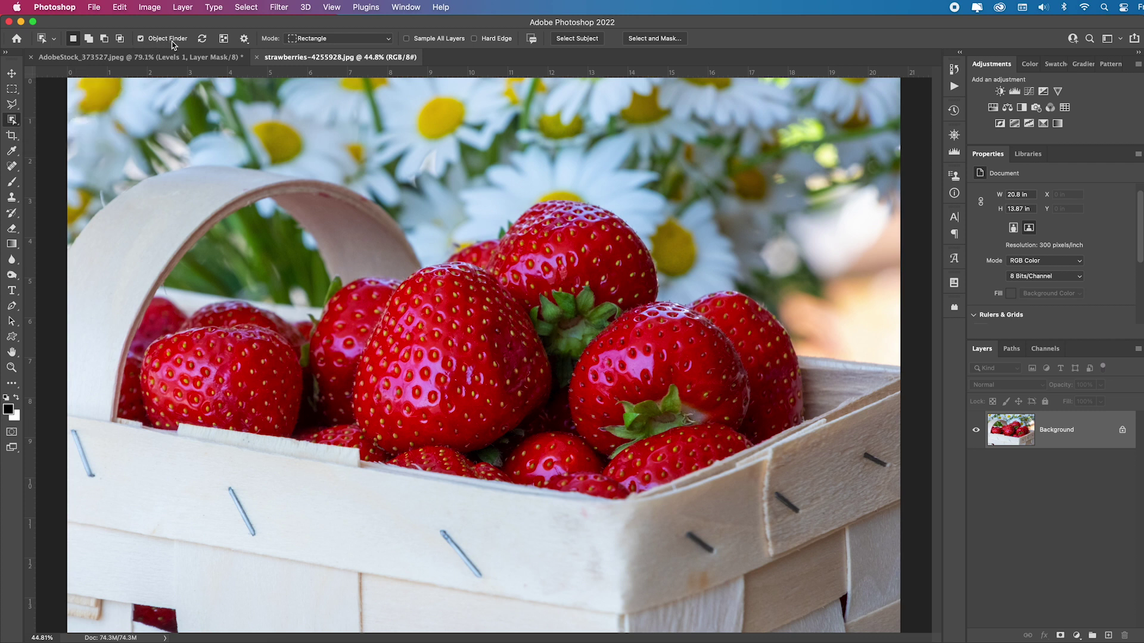
{"action": "left_click", "coordinate": [202, 40]}
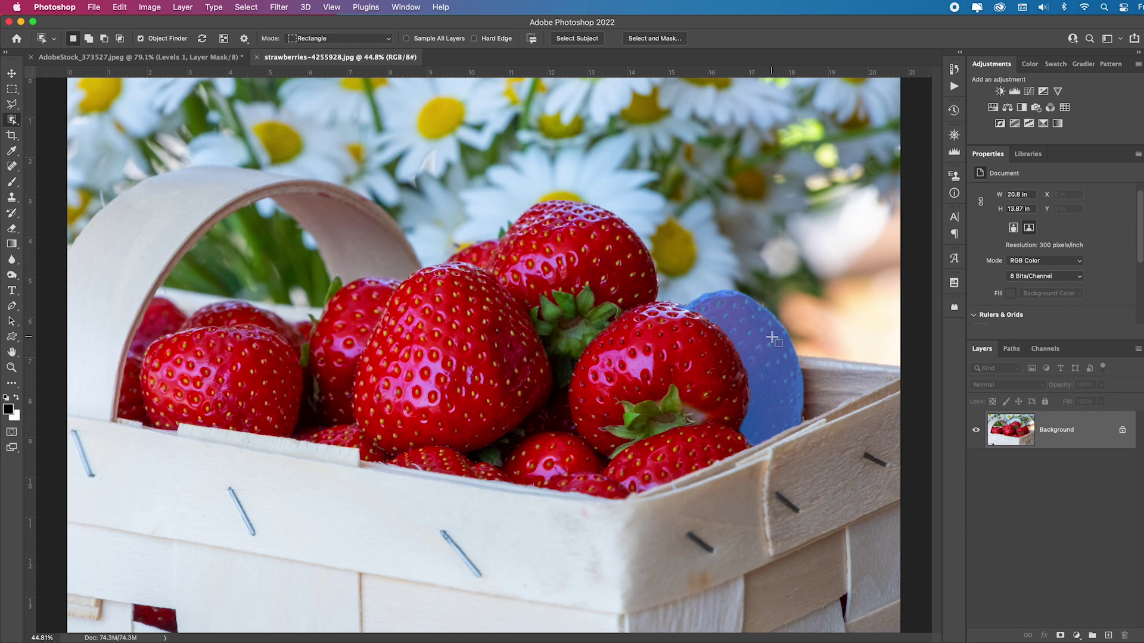
{"action": "left_click", "coordinate": [463, 348]}
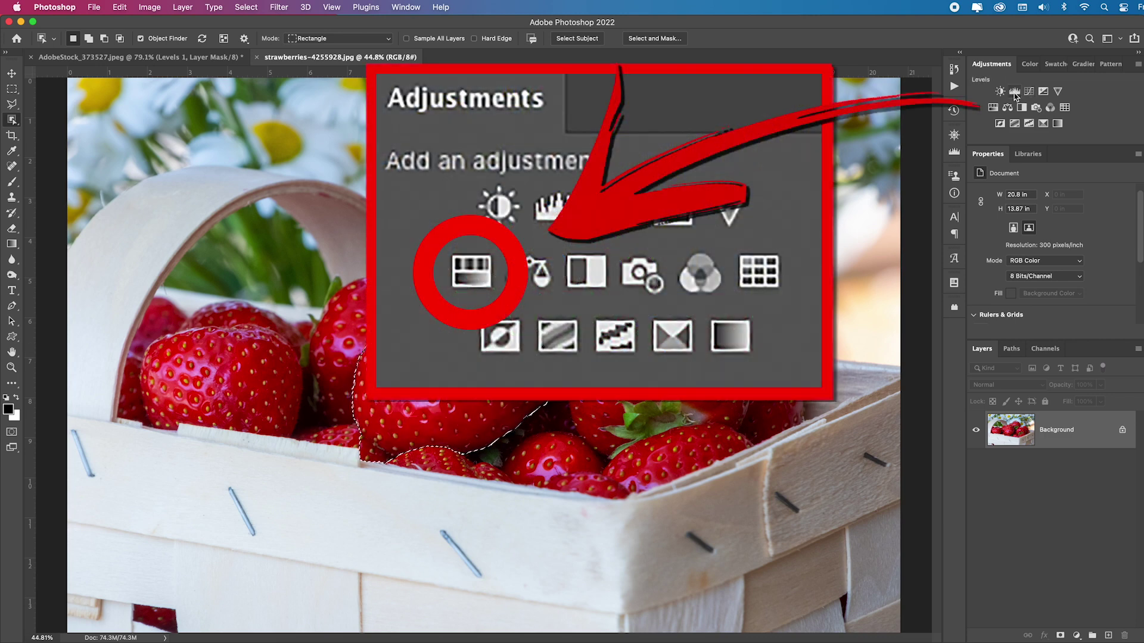
Turn the centre strawberry magenta (Hue -37) and the top strawberry green (Hue +145) with Hue/Saturation layers
{"action": "left_click", "coordinate": [993, 107]}
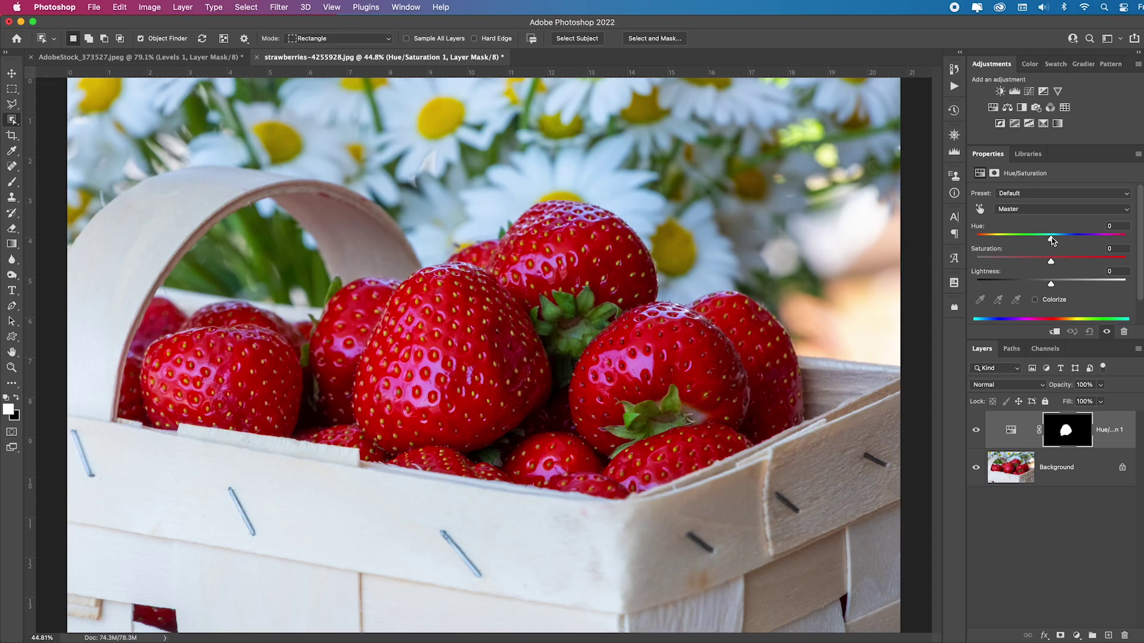
{"action": "left_click_drag", "start_coordinate": [1052, 241], "coordinate": [1024, 241]}
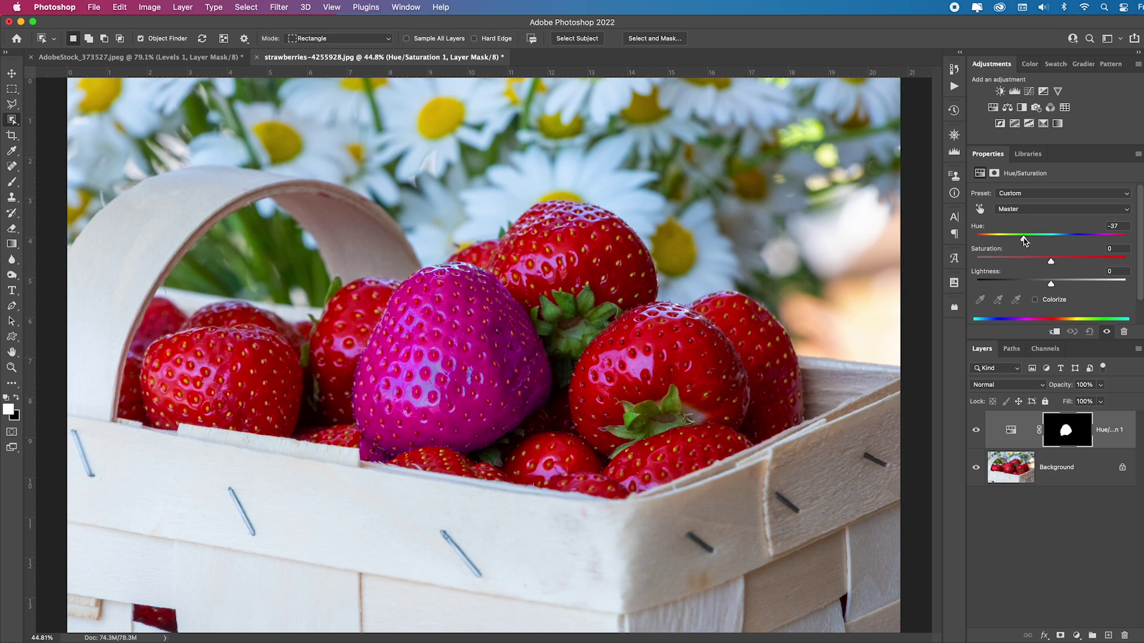
{"action": "left_click", "coordinate": [1099, 487]}
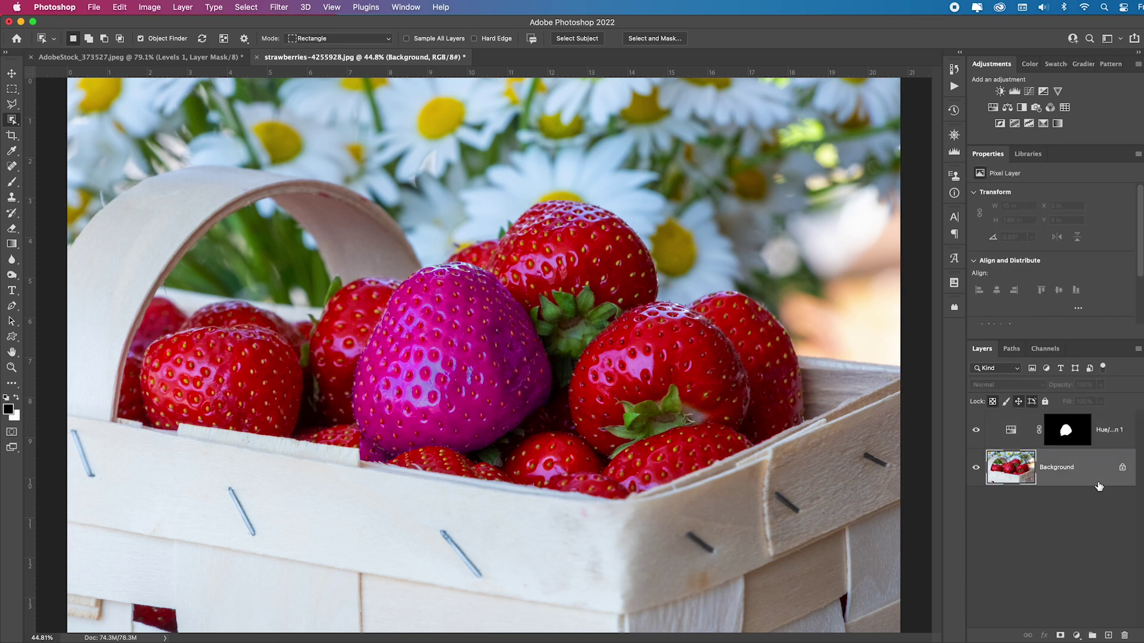
{"action": "left_click", "coordinate": [587, 260]}
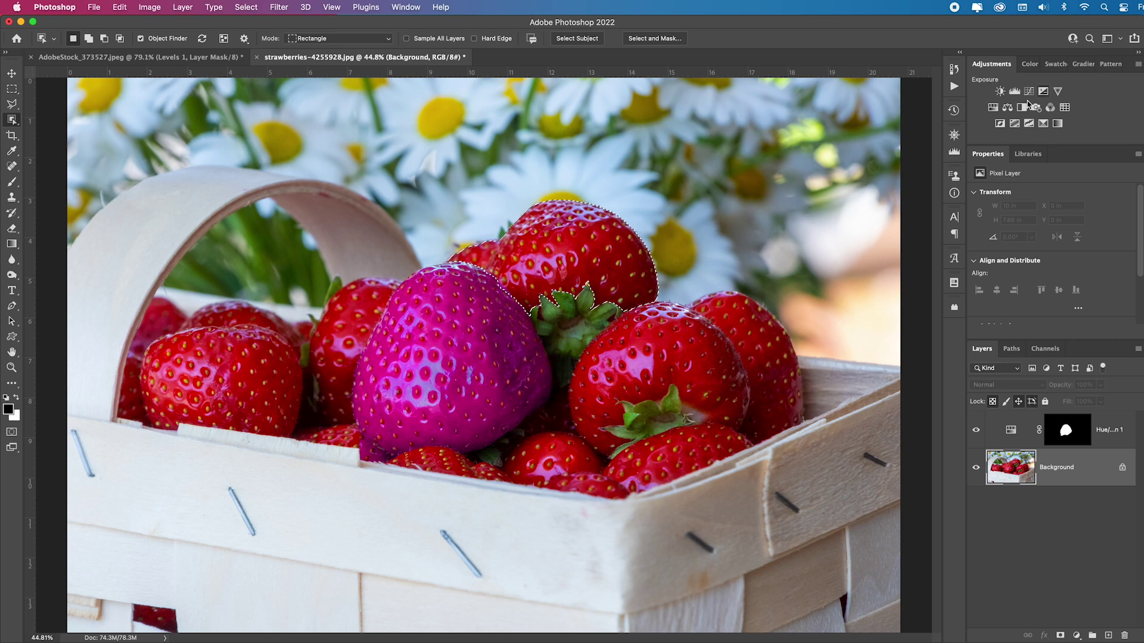
{"action": "left_click", "coordinate": [992, 109]}
{"action": "left_click_drag", "start_coordinate": [1053, 240], "coordinate": [1117, 241]}
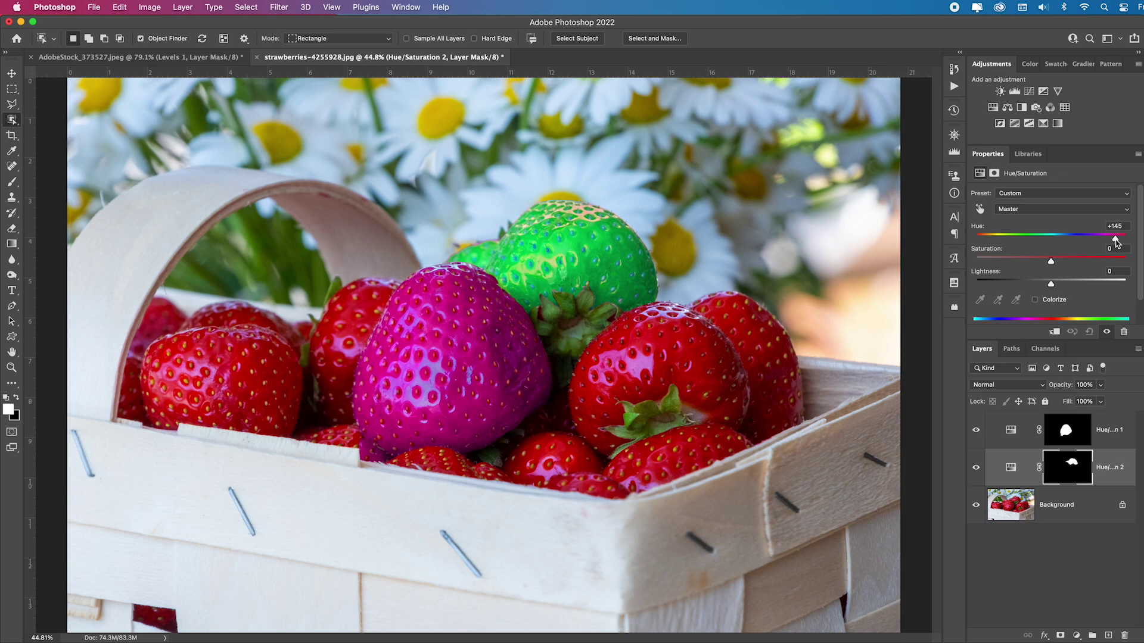
Select the right and far-left strawberries and turn them blue with a Hue/Saturation layer at Hue -112
{"action": "left_click", "coordinate": [1061, 507]}
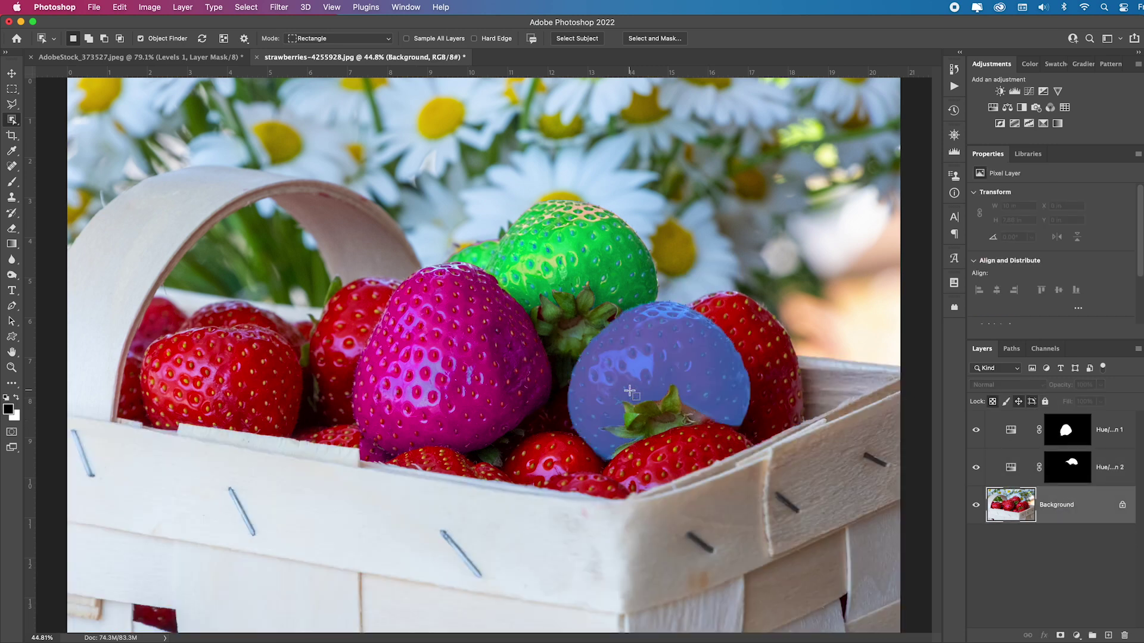
{"action": "left_click", "coordinate": [630, 390]}
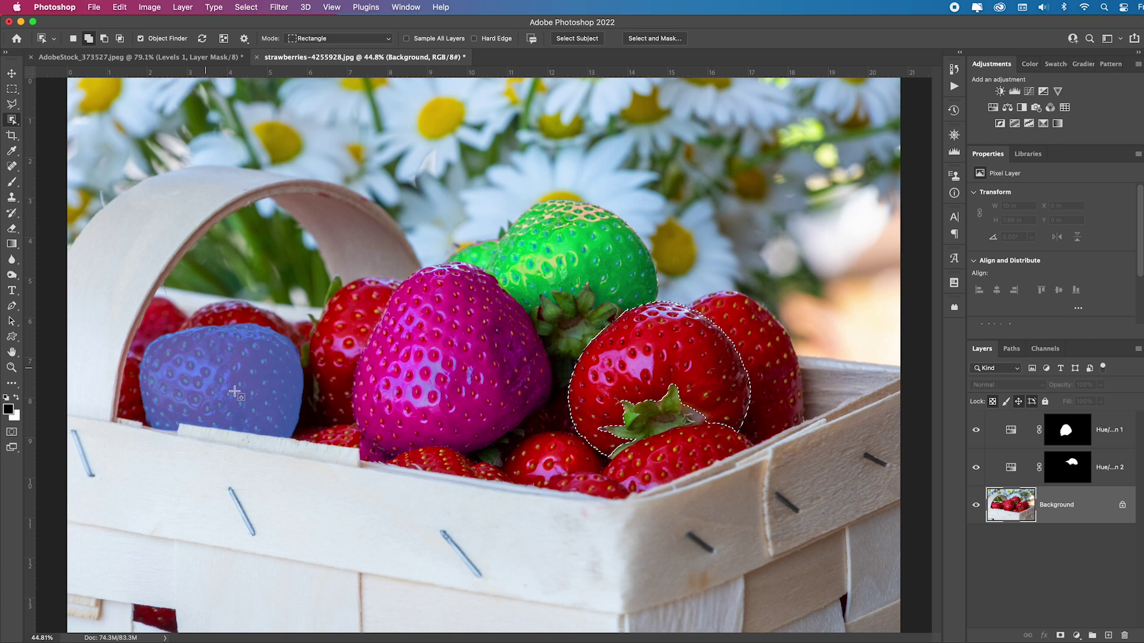
{"action": "left_click", "coordinate": [235, 393], "text": "shift"}
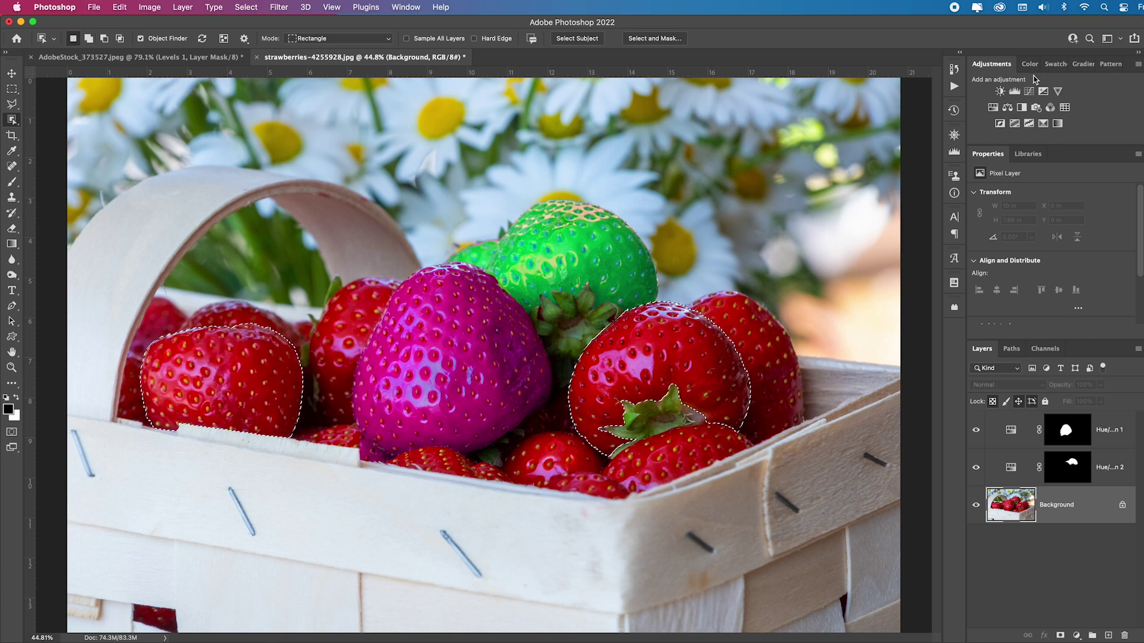
{"action": "left_click", "coordinate": [993, 109]}
{"action": "left_click_drag", "start_coordinate": [1053, 242], "coordinate": [998, 241]}
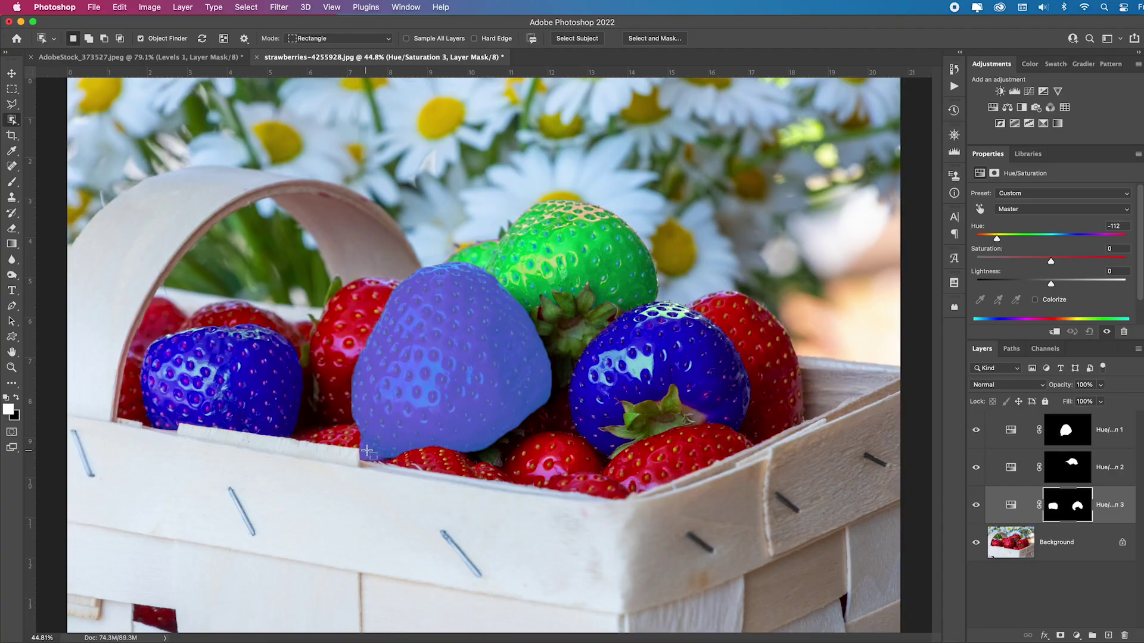
Pick the Brush and toggle the magenta recolour layer to check its mask
{"action": "key", "text": "b"}
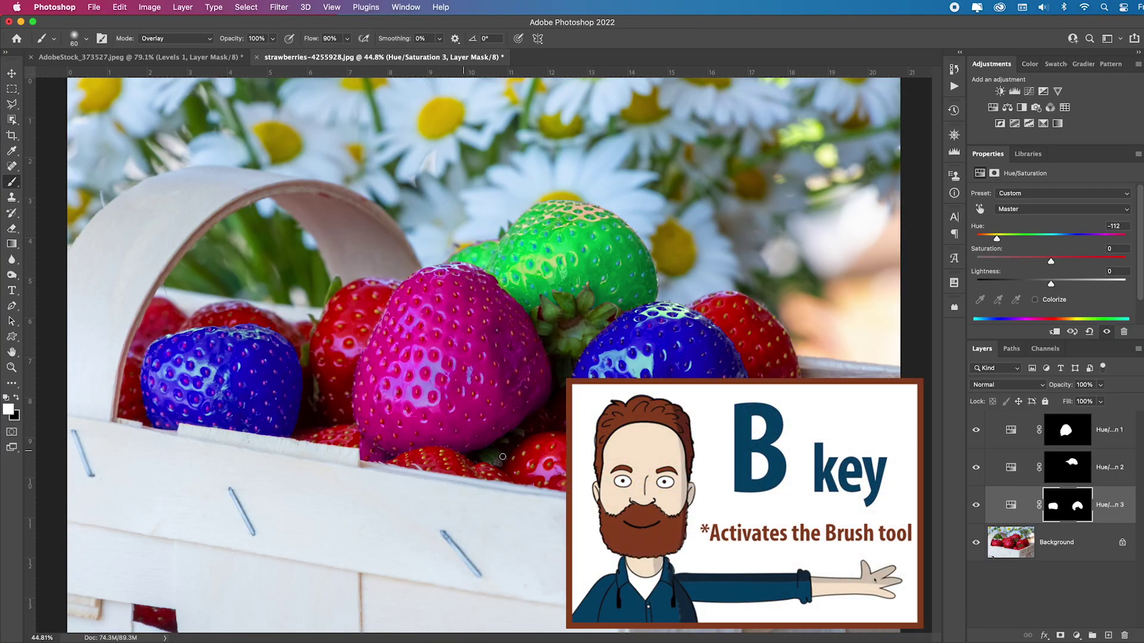
{"action": "left_click", "coordinate": [1070, 436]}
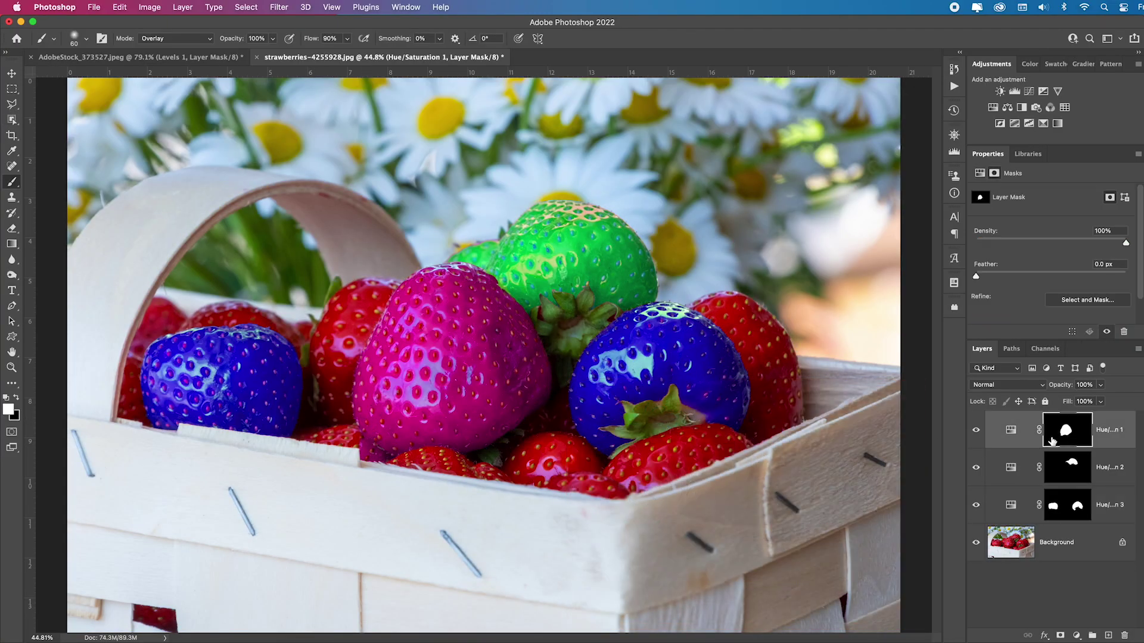
{"action": "left_click", "coordinate": [976, 431]}
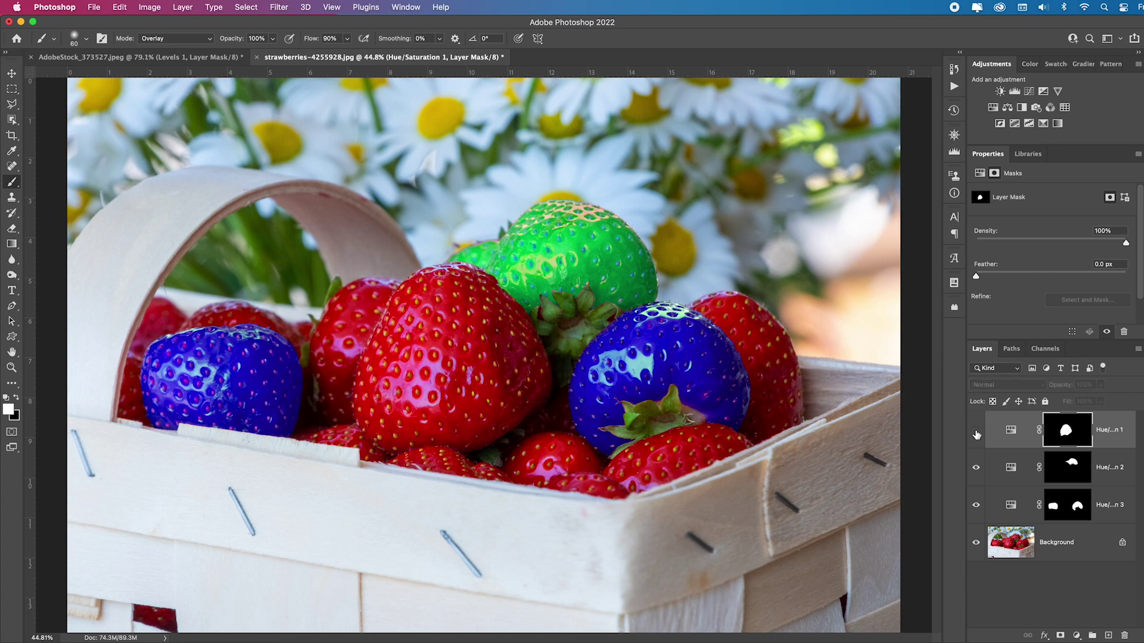
{"action": "left_click", "coordinate": [976, 431]}
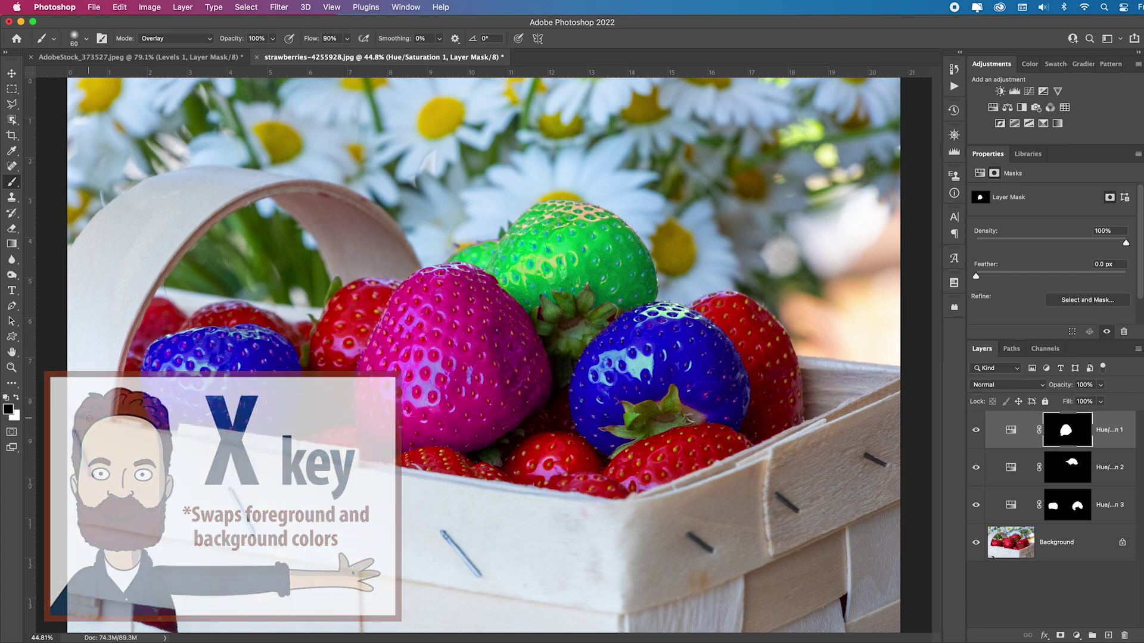
Set a black, Normal-mode 125 px brush and target the blue strawberries' layer mask
{"action": "key", "text": "x"}
{"action": "left_click", "coordinate": [204, 39]}
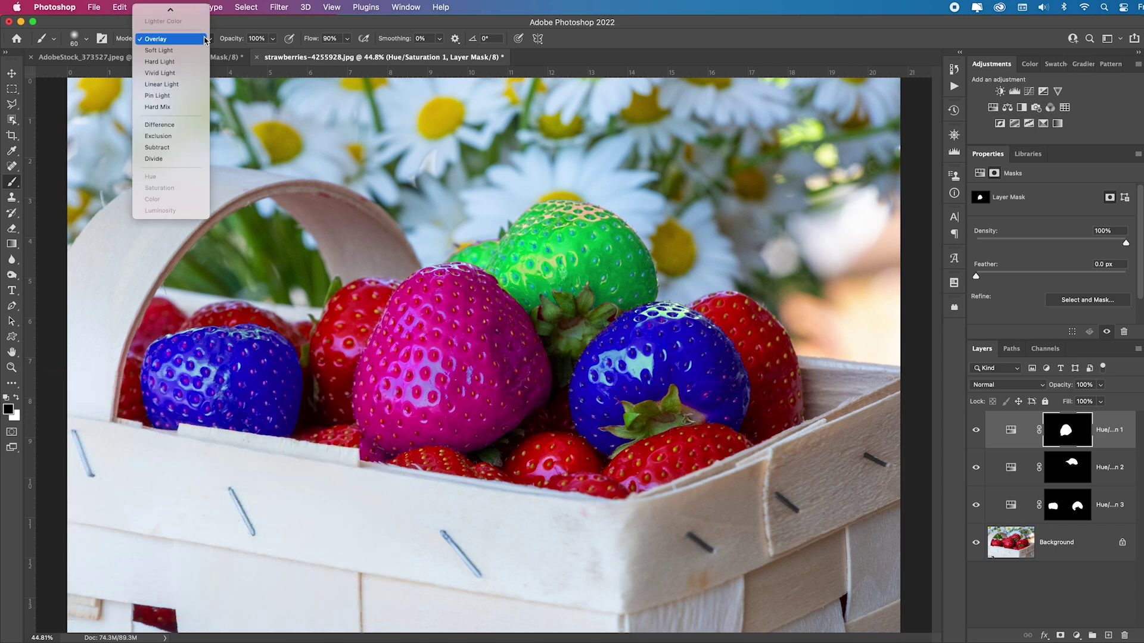
{"action": "left_click", "coordinate": [178, 14]}
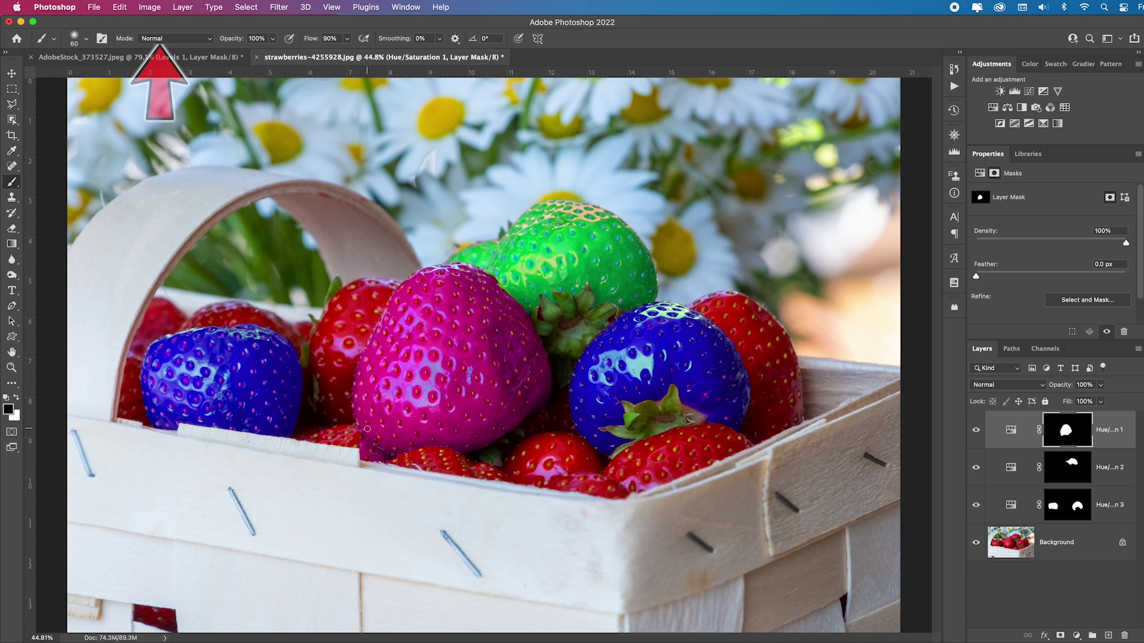
{"action": "key", "text": "bracketright"}
{"action": "key", "text": "bracketright"}
{"action": "key", "text": "bracketright"}
{"action": "key", "text": "bracketright"}
{"action": "key", "text": "bracketright"}
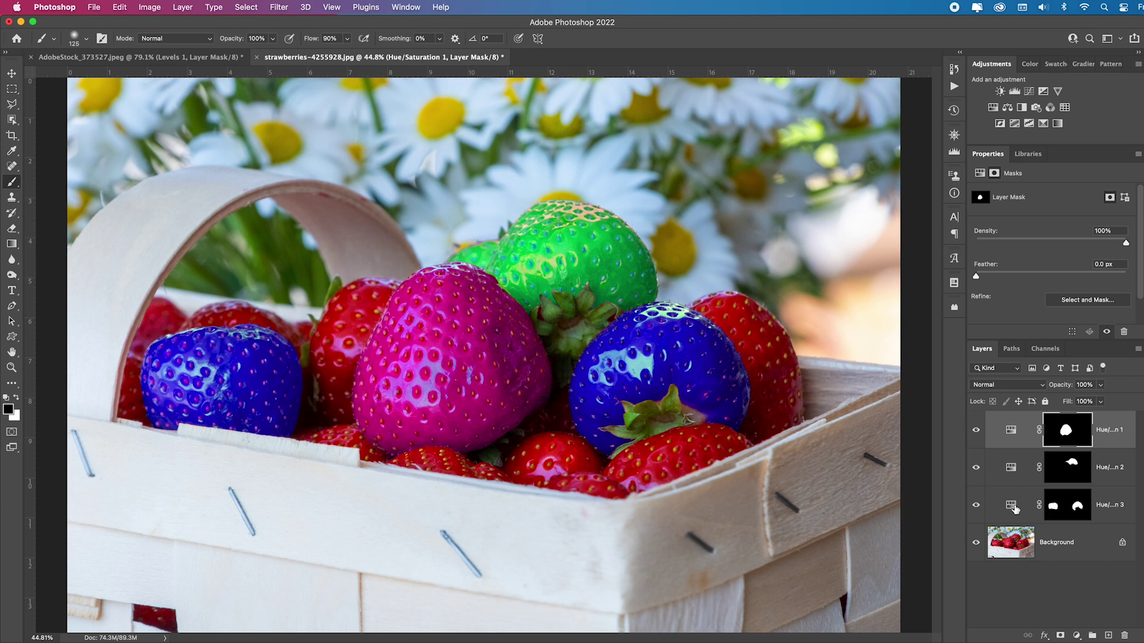
{"action": "left_click", "coordinate": [1065, 510]}
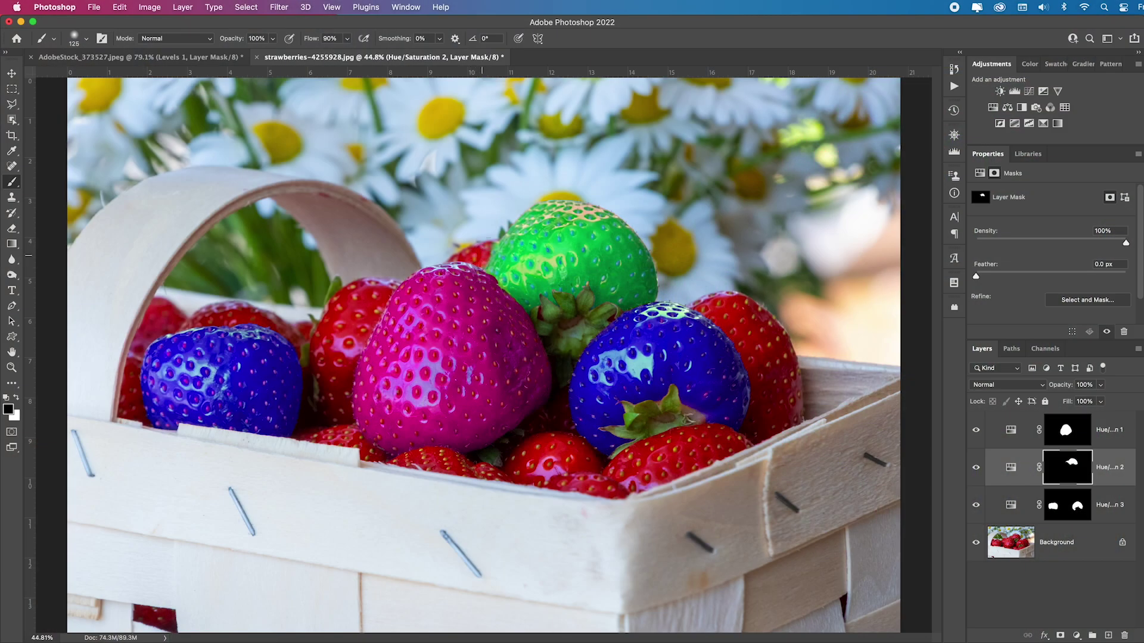
Select the basket from the photo layer and add Levels with black point 39 and midtones 0.84
{"action": "left_click", "coordinate": [1012, 542]}
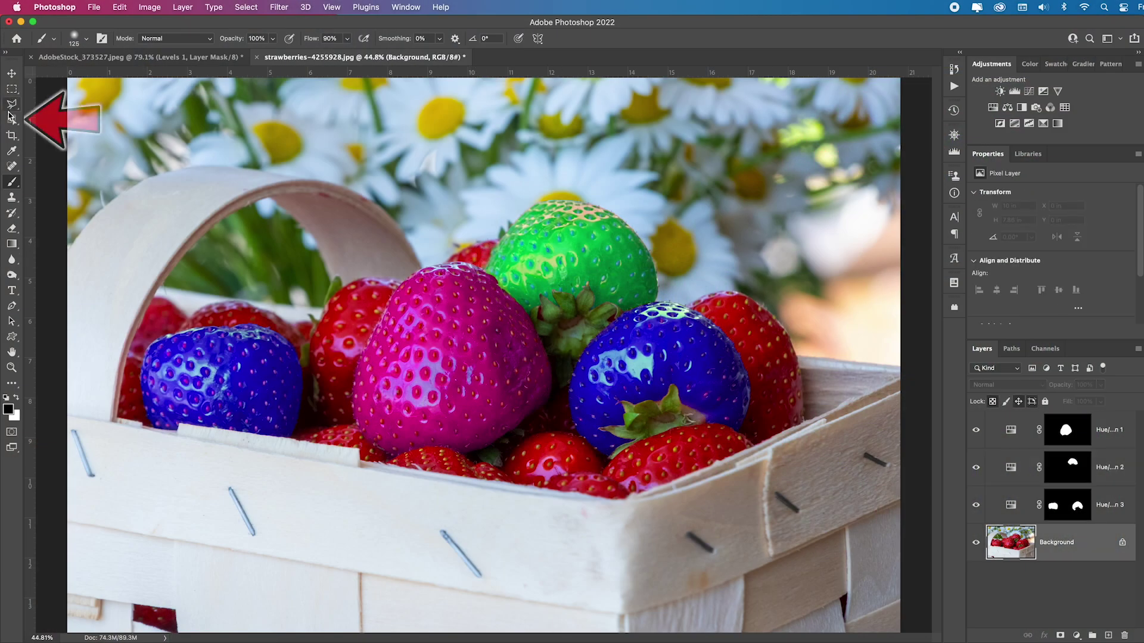
{"action": "left_click", "coordinate": [12, 120]}
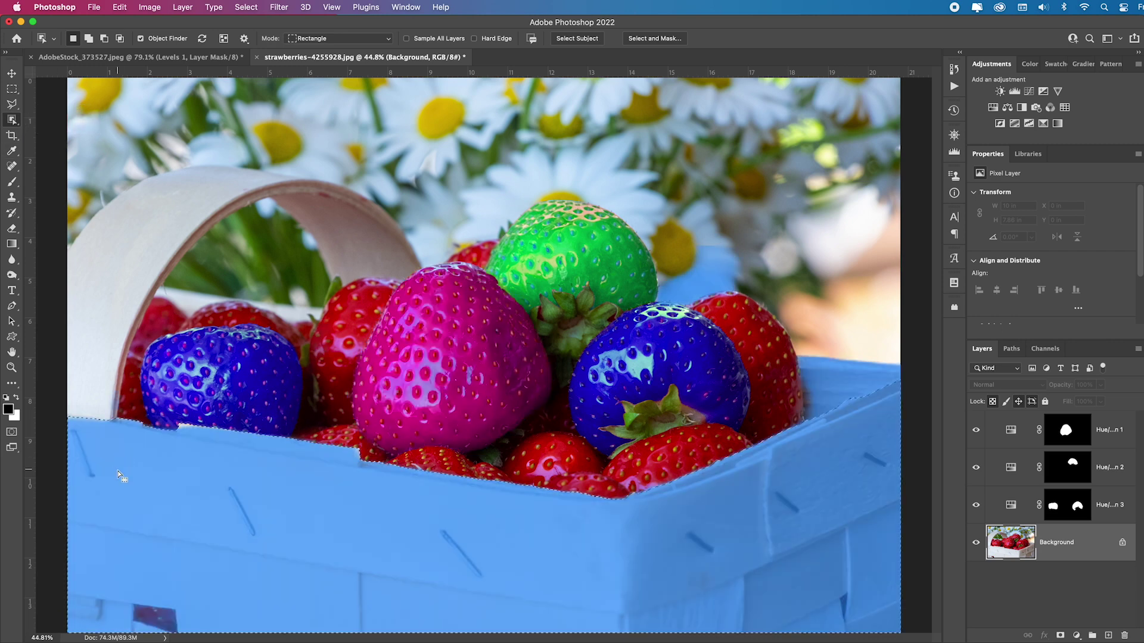
{"action": "left_click", "coordinate": [264, 485]}
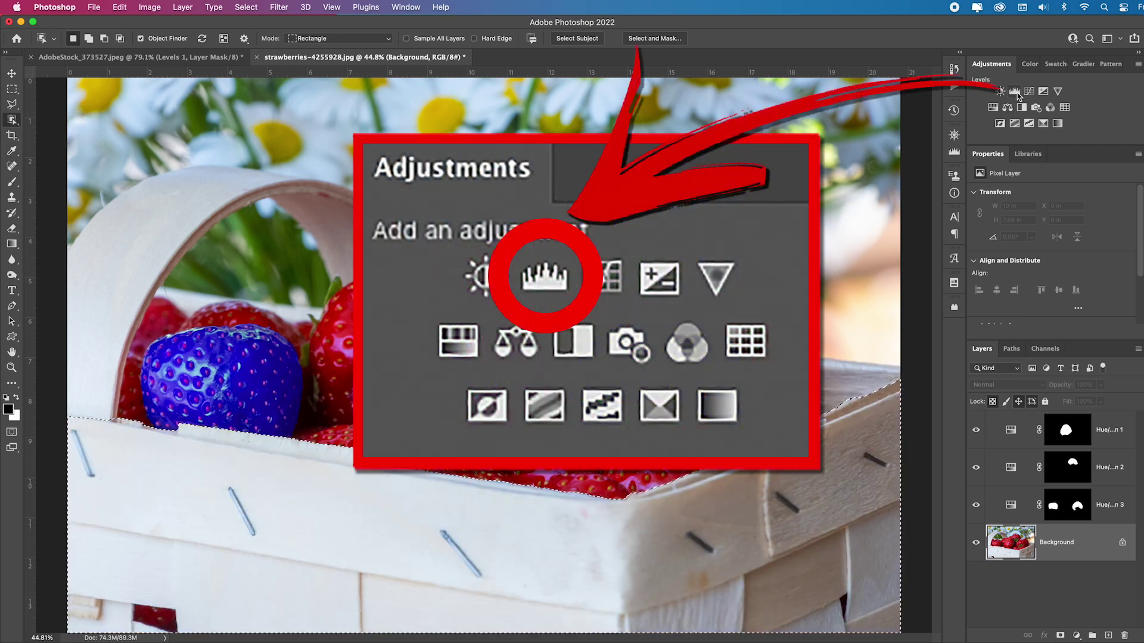
{"action": "left_click", "coordinate": [1015, 93]}
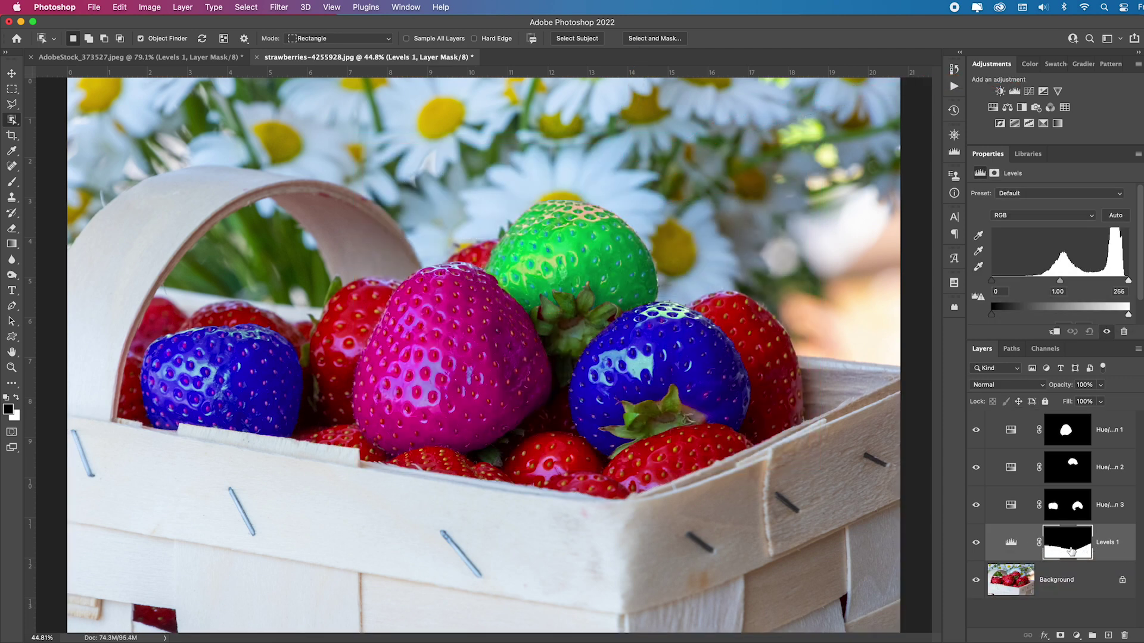
{"action": "left_click_drag", "start_coordinate": [1060, 280], "coordinate": [1068, 281]}
{"action": "left_click_drag", "start_coordinate": [993, 282], "coordinate": [1013, 286]}
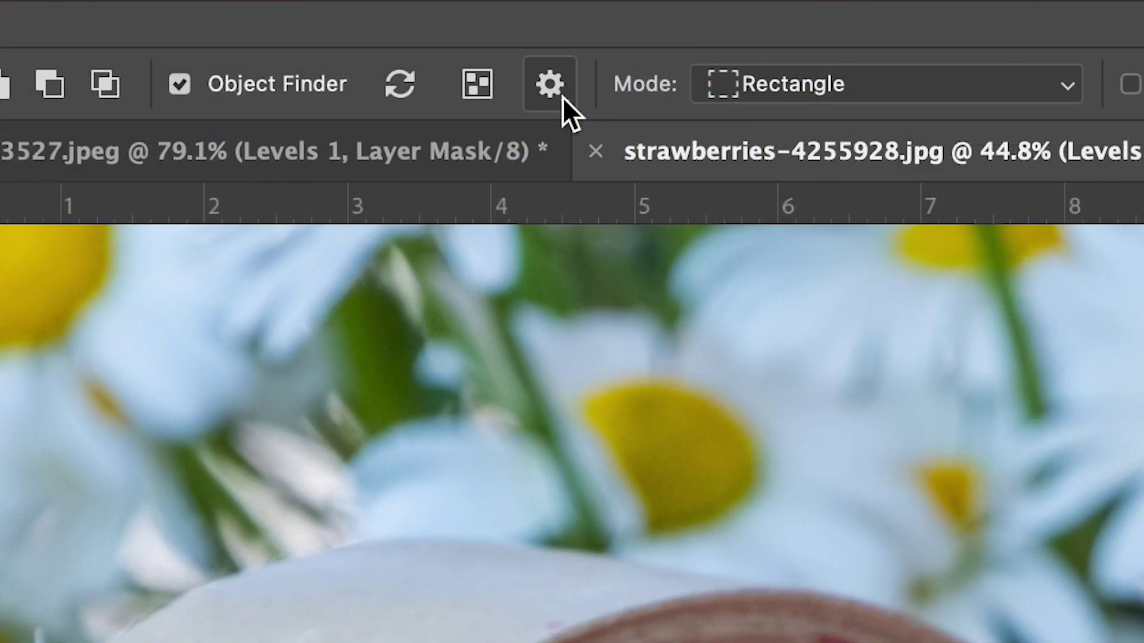
{"action": "left_click", "coordinate": [562, 97]}
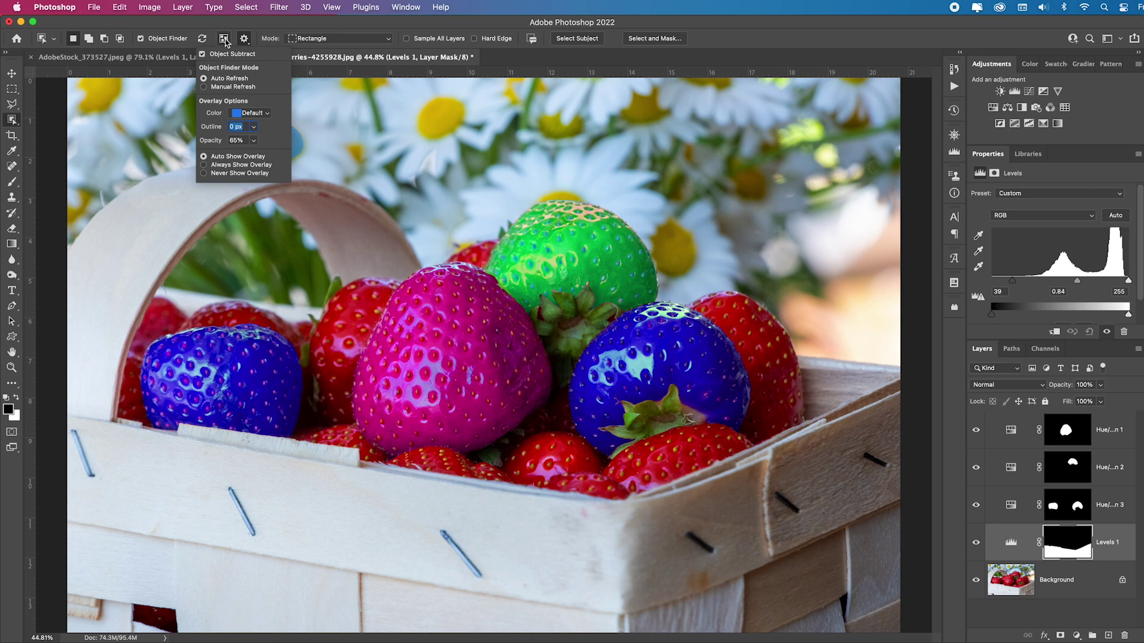
{"action": "left_click", "coordinate": [224, 39]}
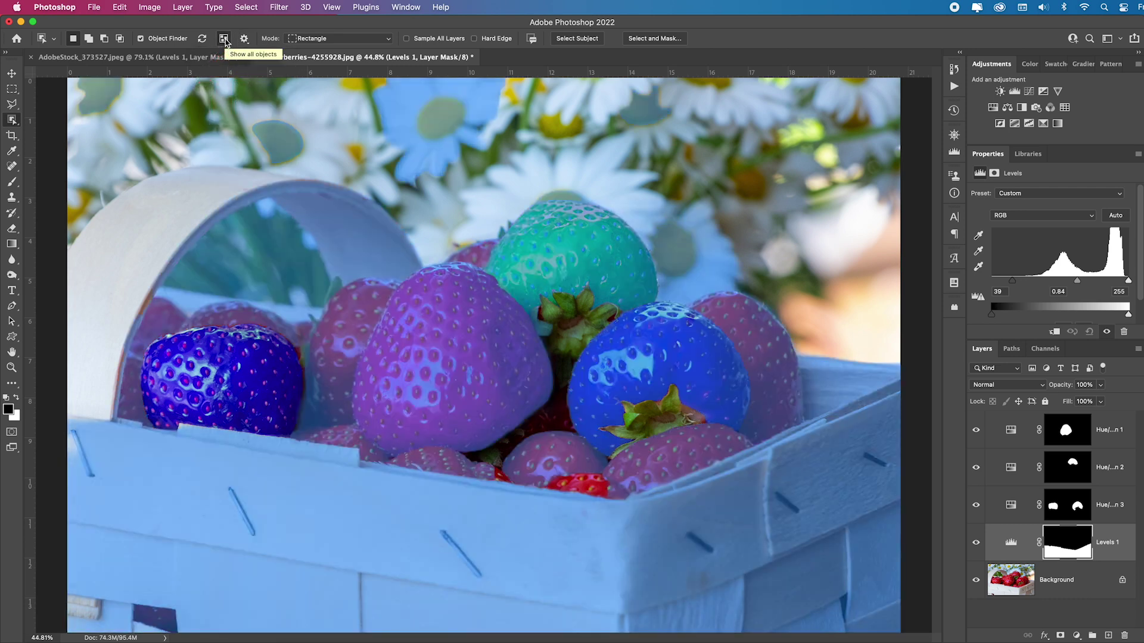
{"action": "left_click", "coordinate": [226, 39]}
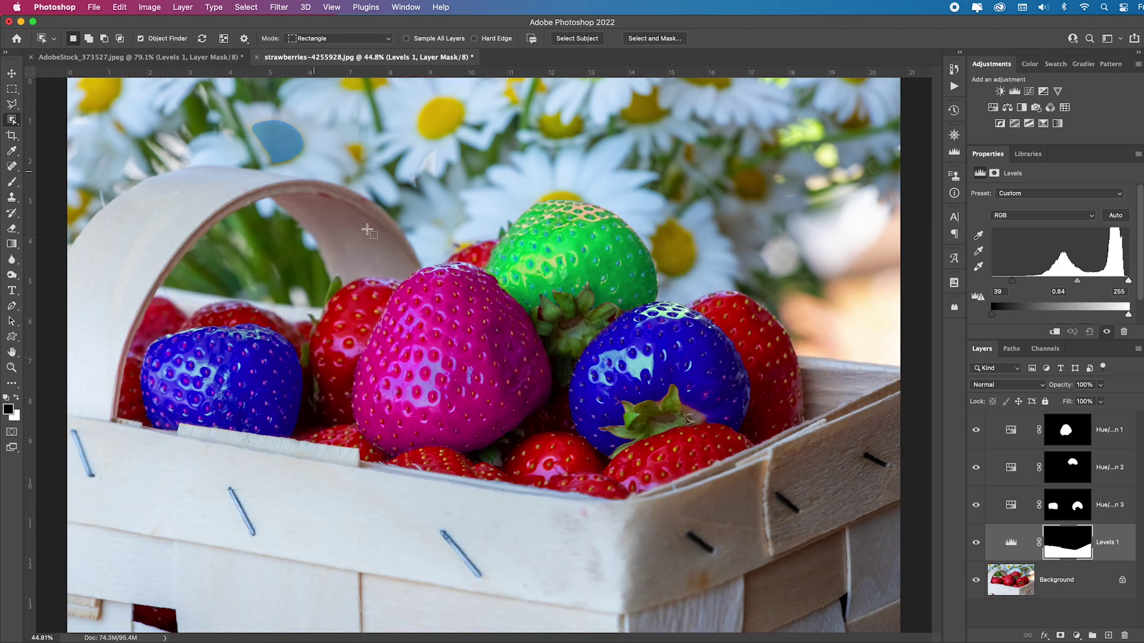